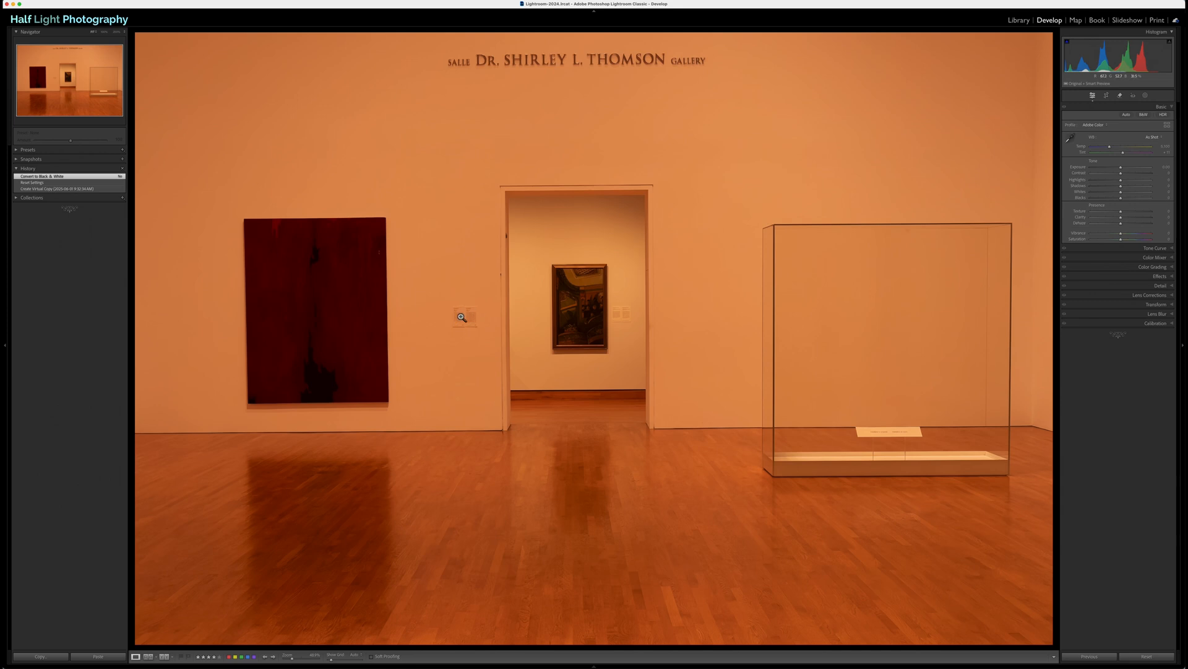
# Step: Remove the gallery lettering above the doorway and the wall labels beside both paintings with the Remove brush
pyautogui.click(1121, 97)
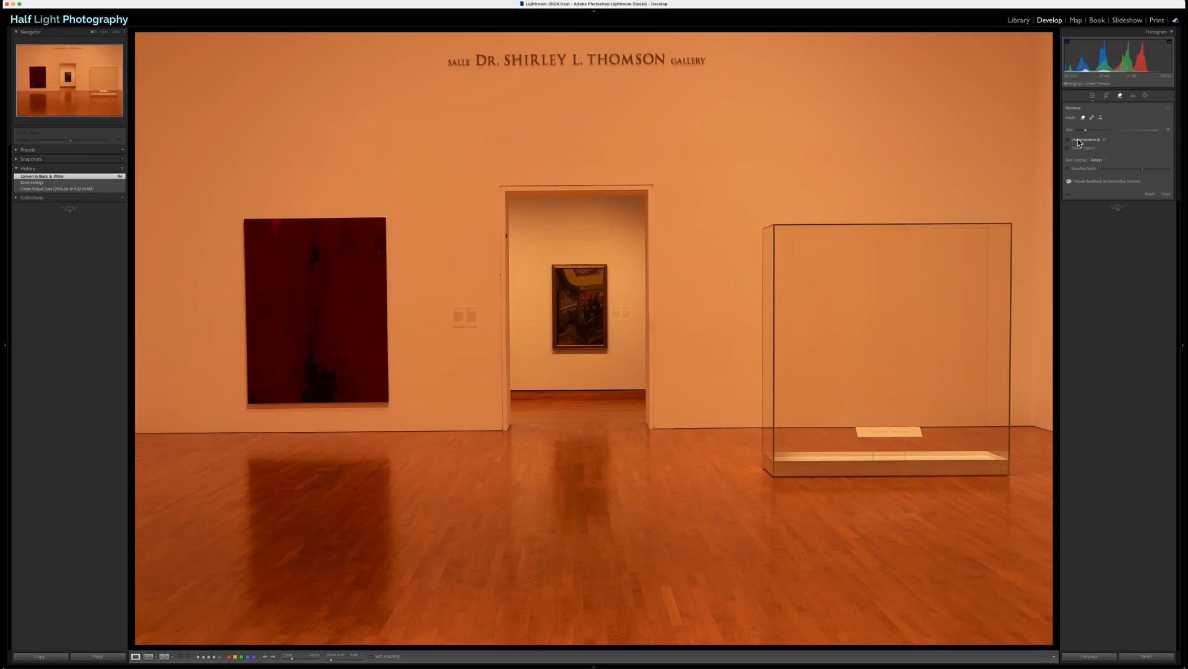
pyautogui.moveTo(708, 63)
pyautogui.mouseDown()
pyautogui.moveTo(439, 59)
pyautogui.moveTo(691, 65)
pyautogui.mouseUp()
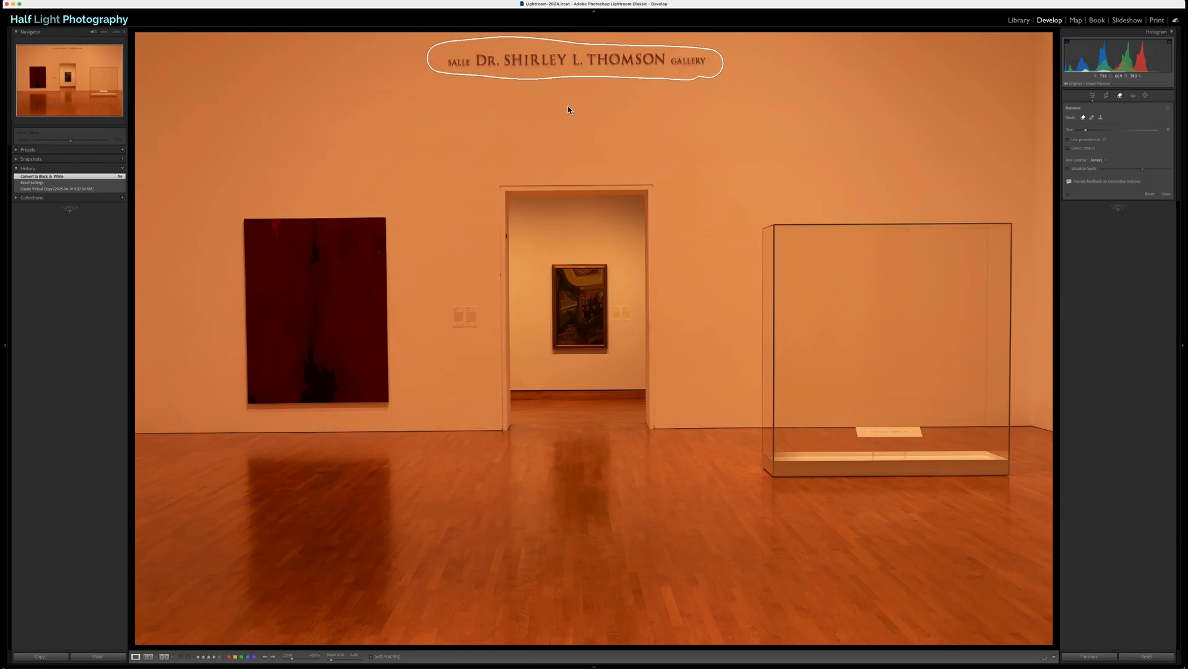
pyautogui.moveTo(452, 308)
pyautogui.mouseDown()
pyautogui.moveTo(475, 309)
pyautogui.moveTo(478, 327)
pyautogui.moveTo(448, 319)
pyautogui.mouseUp()
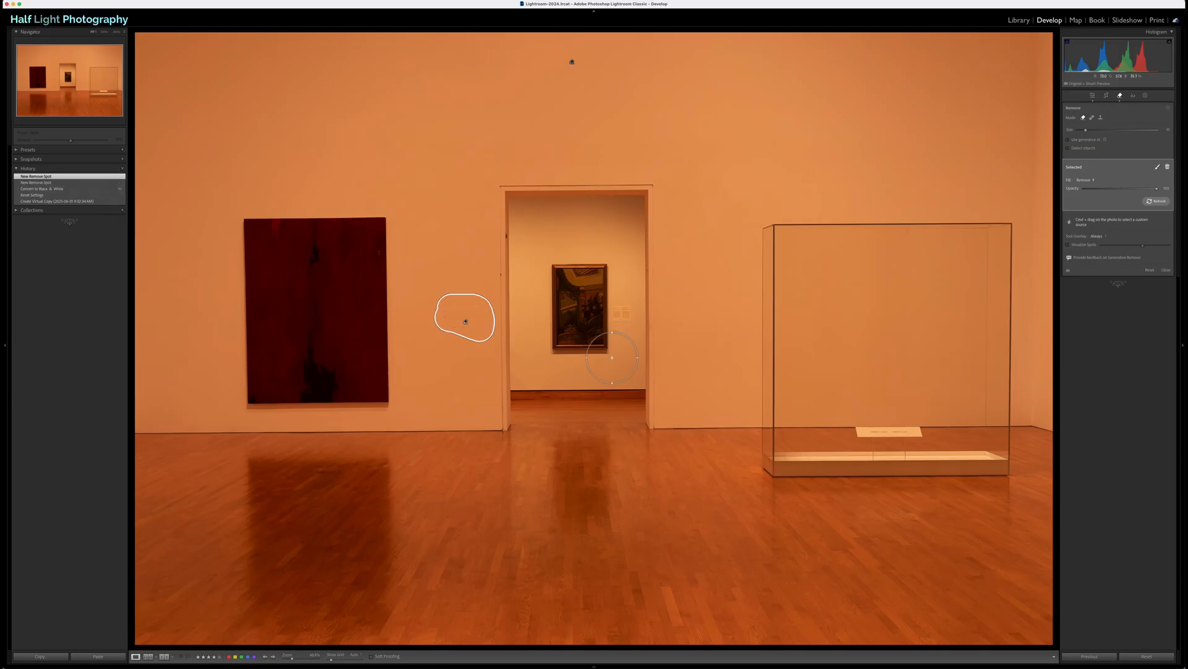
pyautogui.scroll(-4, 630, 312)
pyautogui.moveTo(628, 308)
pyautogui.mouseDown()
pyautogui.moveTo(617, 320)
pyautogui.moveTo(632, 308)
pyautogui.moveTo(617, 303)
pyautogui.mouseUp()
pyautogui.click(1119, 95)
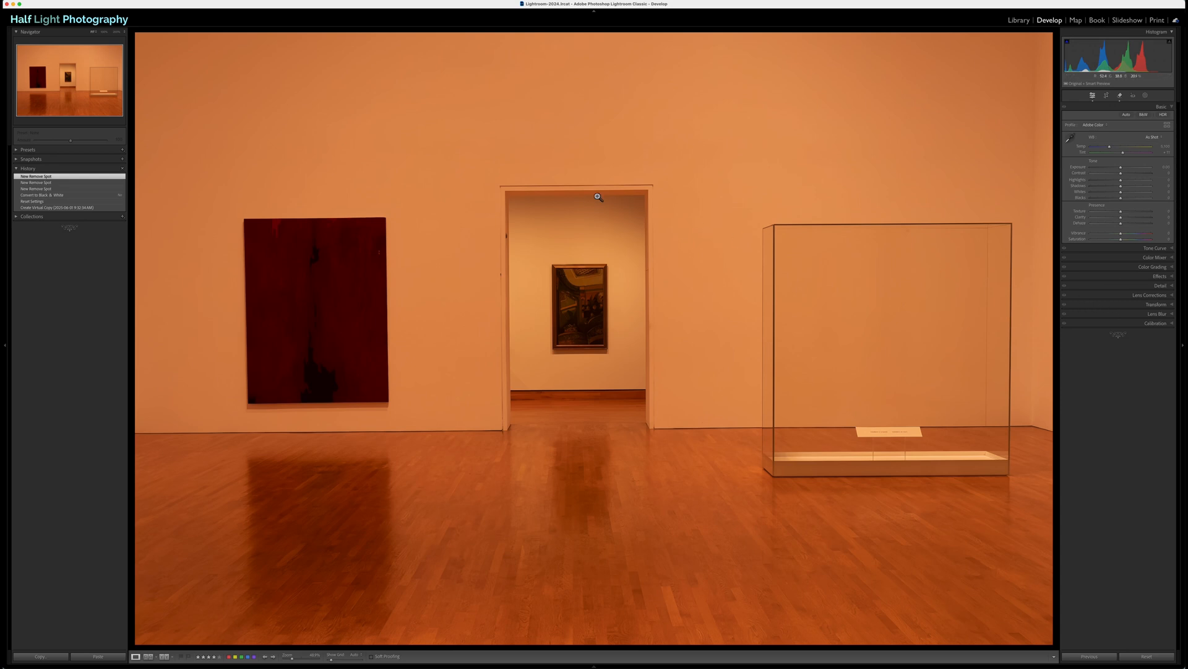
# Step: Straighten the photo's perspective by trying the Auto Upright correction and settling on Full
pyautogui.click(1118, 304)
pyautogui.click(1114, 193)
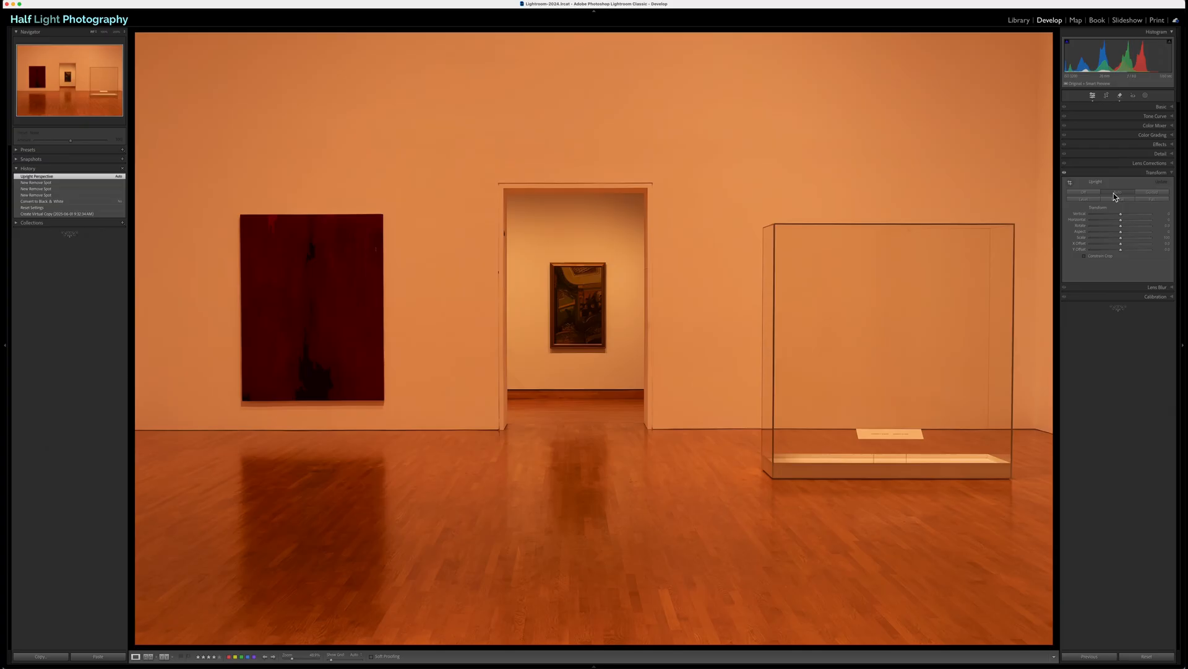
pyautogui.click(1144, 199)
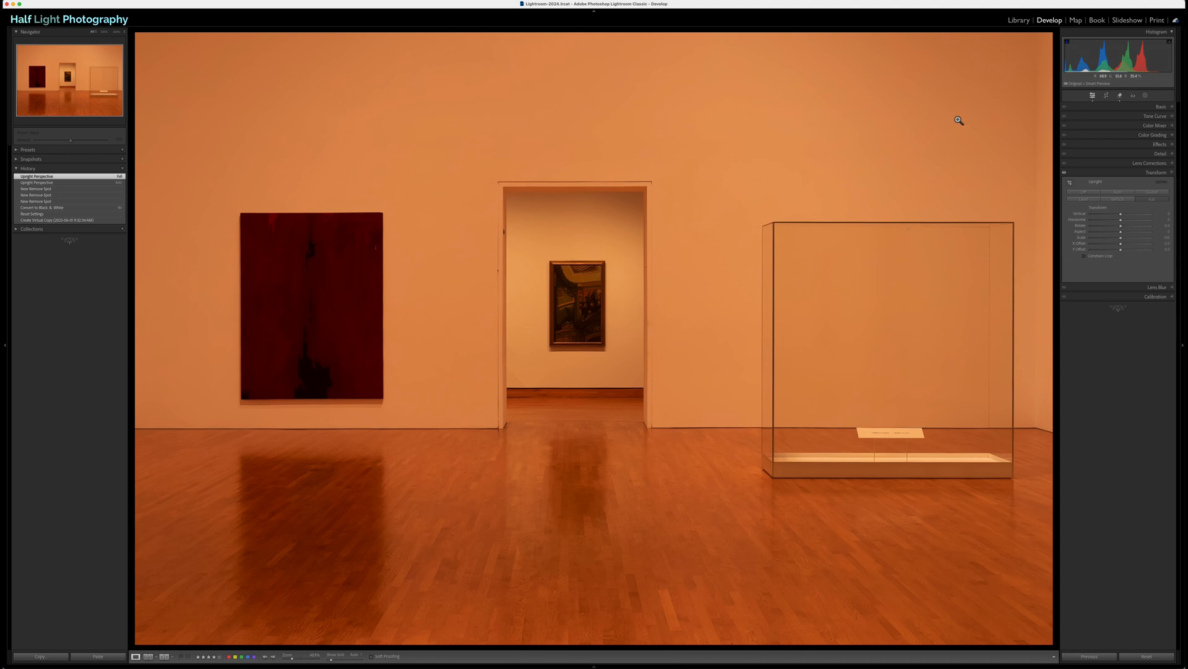
# Step: Convert the photo to black and white, toggling the treatment to compare it with the color version
pyautogui.click(1163, 108)
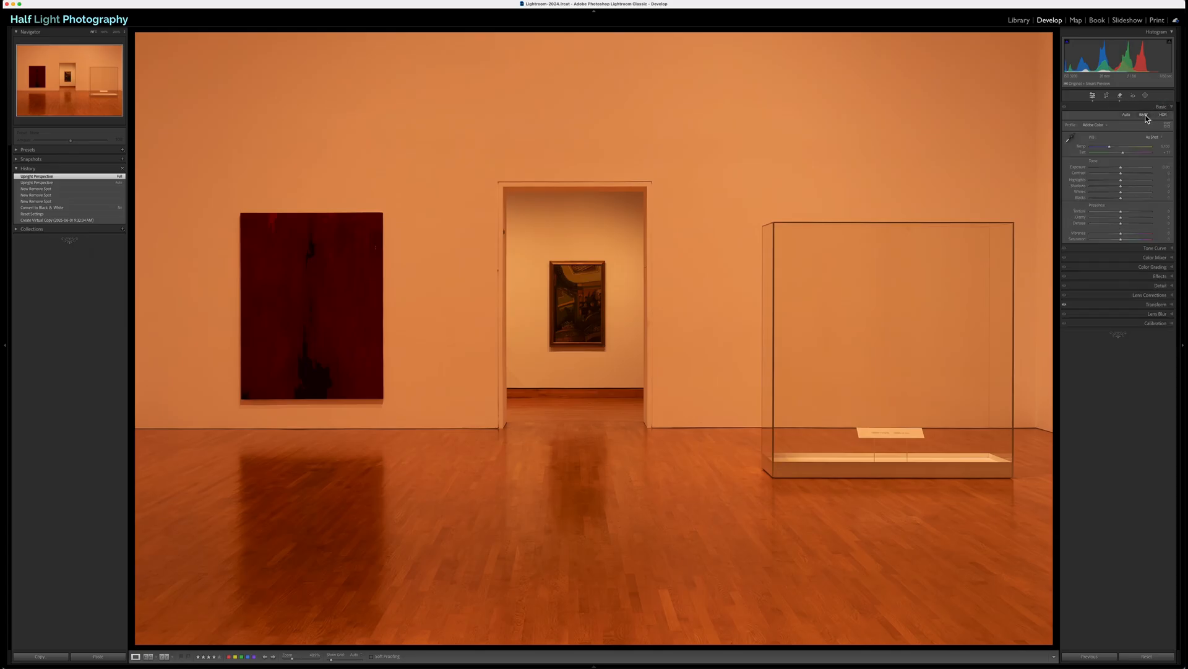
pyautogui.click(1144, 115)
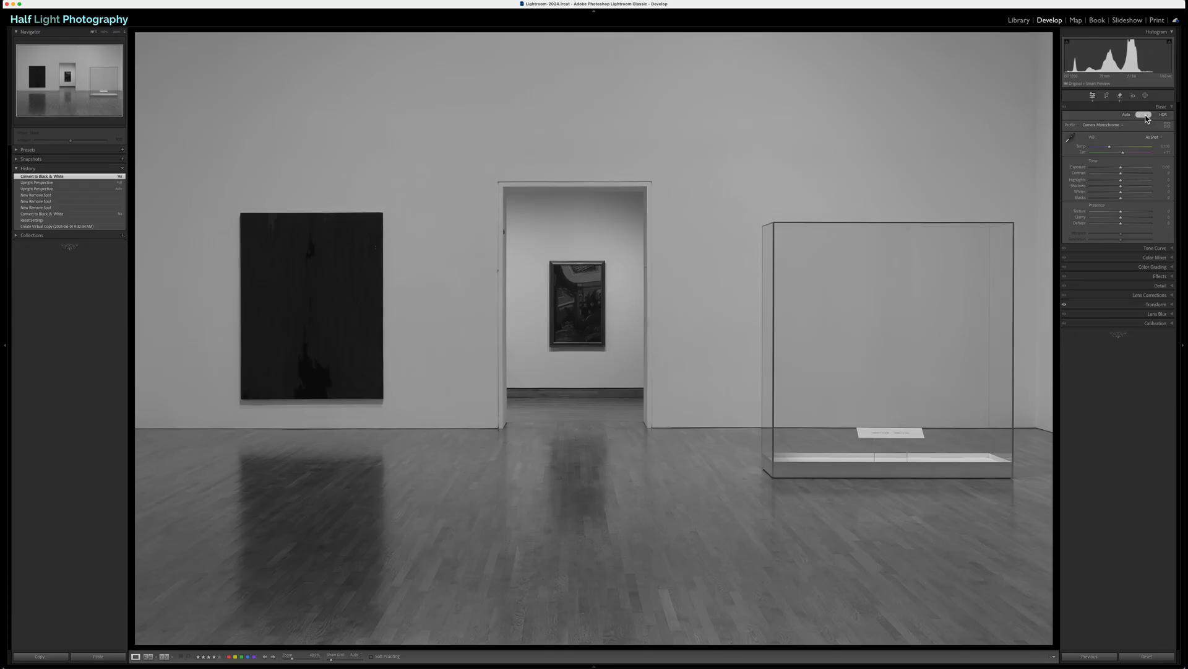
pyautogui.click(1146, 116)
pyautogui.click(1146, 116)
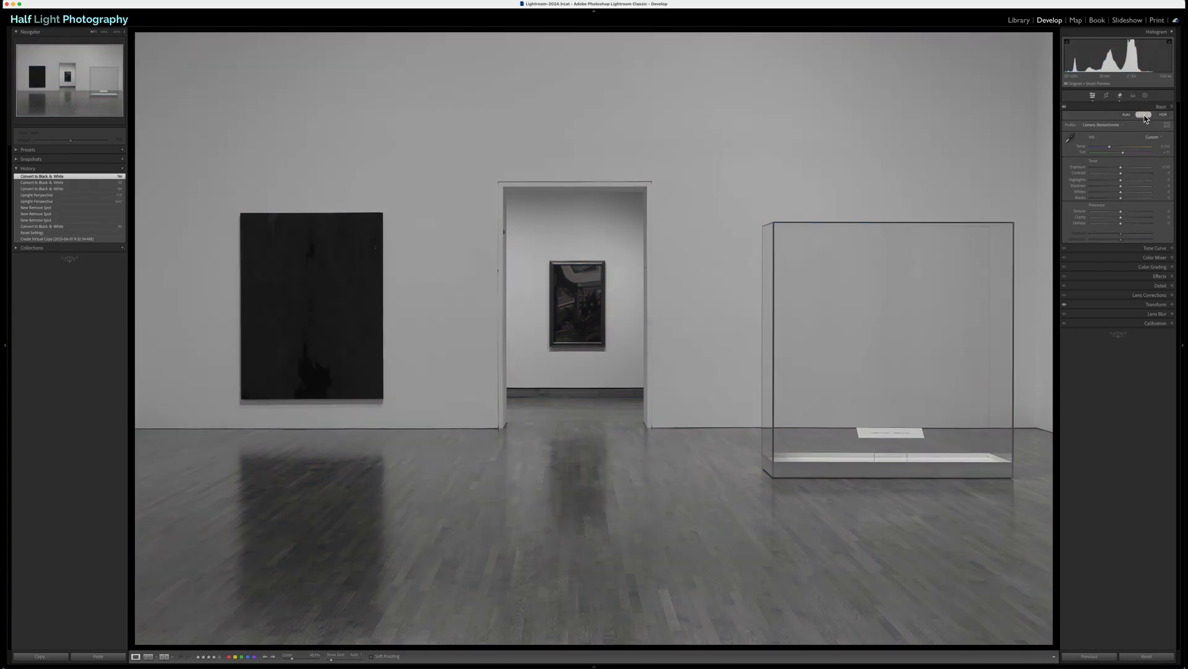
pyautogui.click(1145, 116)
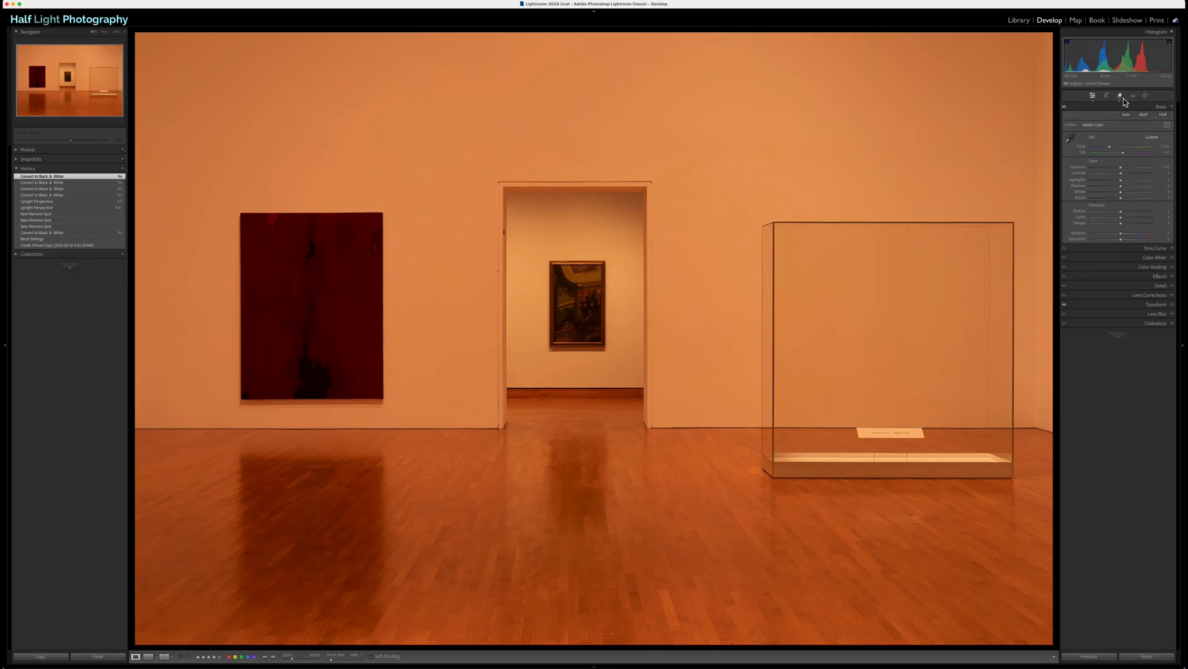
pyautogui.click(1144, 115)
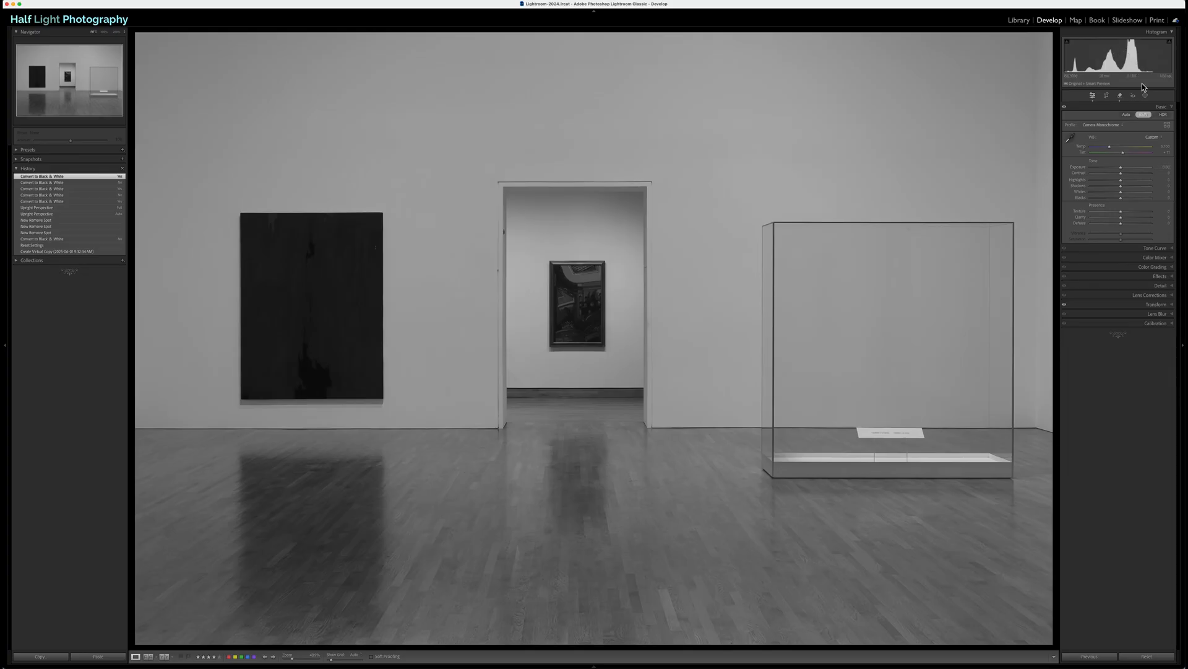
# Step: Brighten the gallery walls by raising Whites strongly, and pull Highlights down to keep detail in the bright areas
pyautogui.moveTo(1122, 195); pyautogui.dragTo(1145, 194)
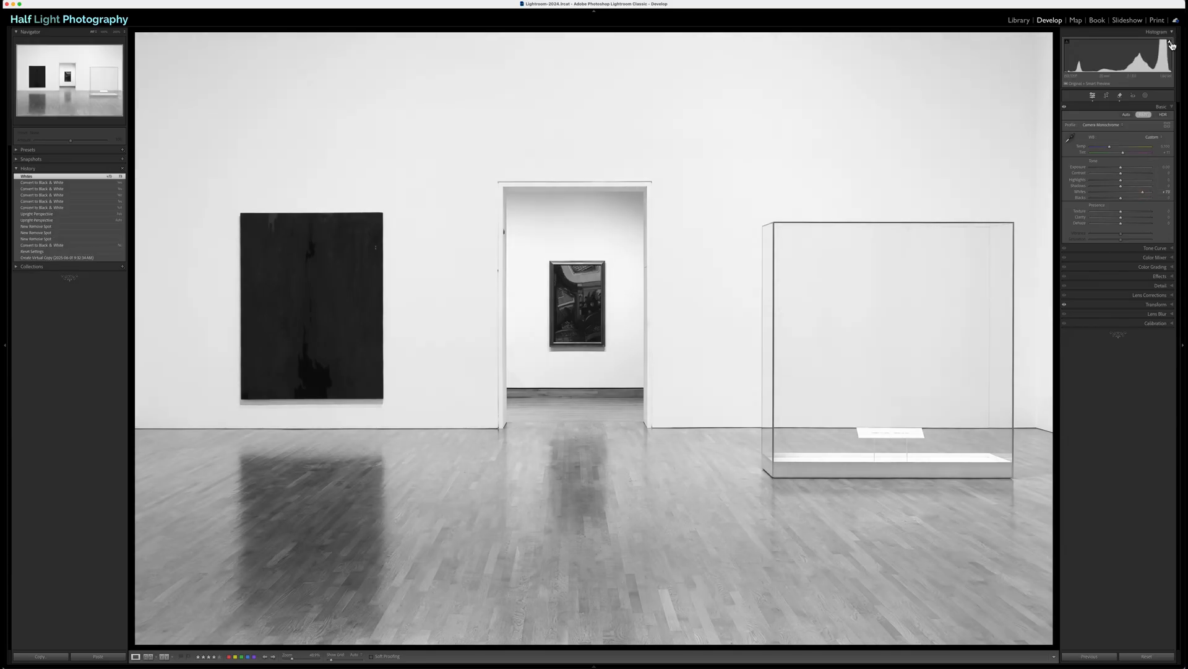
pyautogui.moveTo(1144, 195); pyautogui.dragTo(1144, 195)
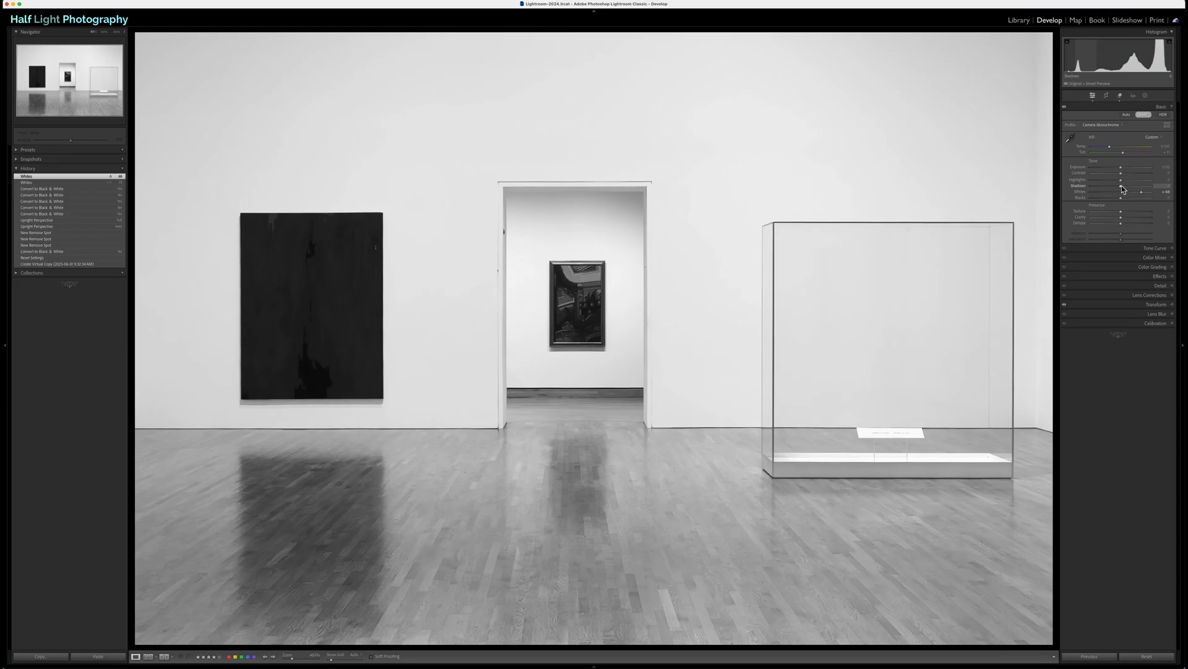
pyautogui.moveTo(1121, 184)
pyautogui.mouseDown()
pyautogui.moveTo(1088, 182)
pyautogui.moveTo(1111, 183)
pyautogui.mouseUp()
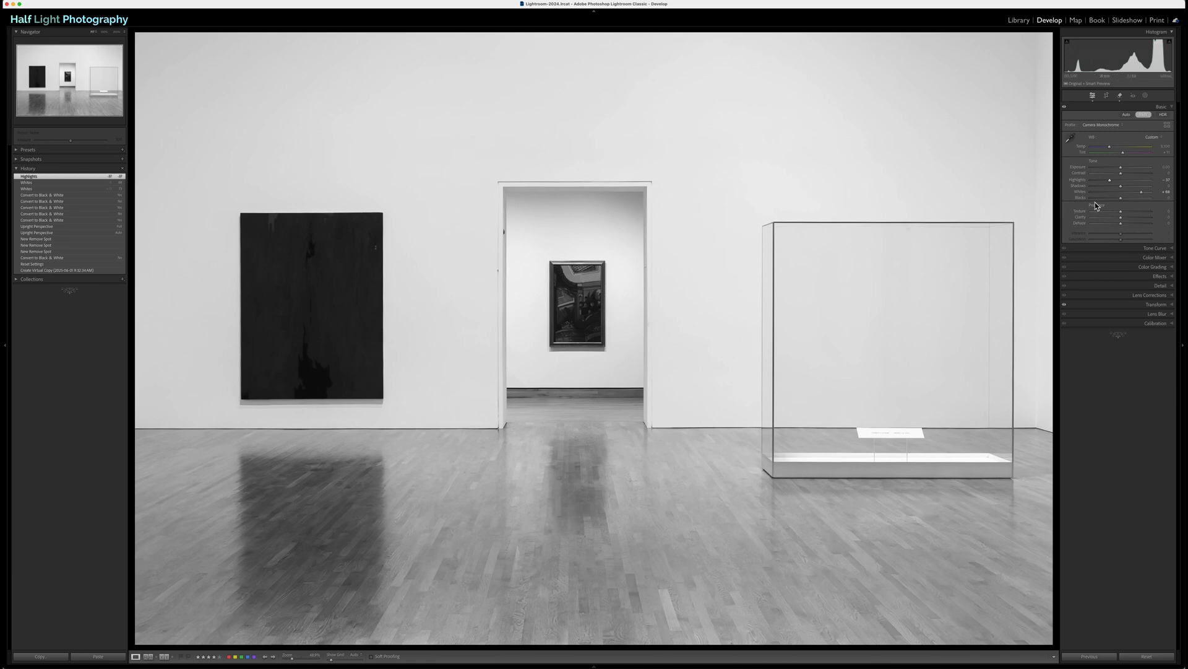
# Step: Try deepening the dark painting with Shadows at -100 and raised Blacks, and reset both adjustments
pyautogui.moveTo(1122, 189); pyautogui.dragTo(1091, 187)
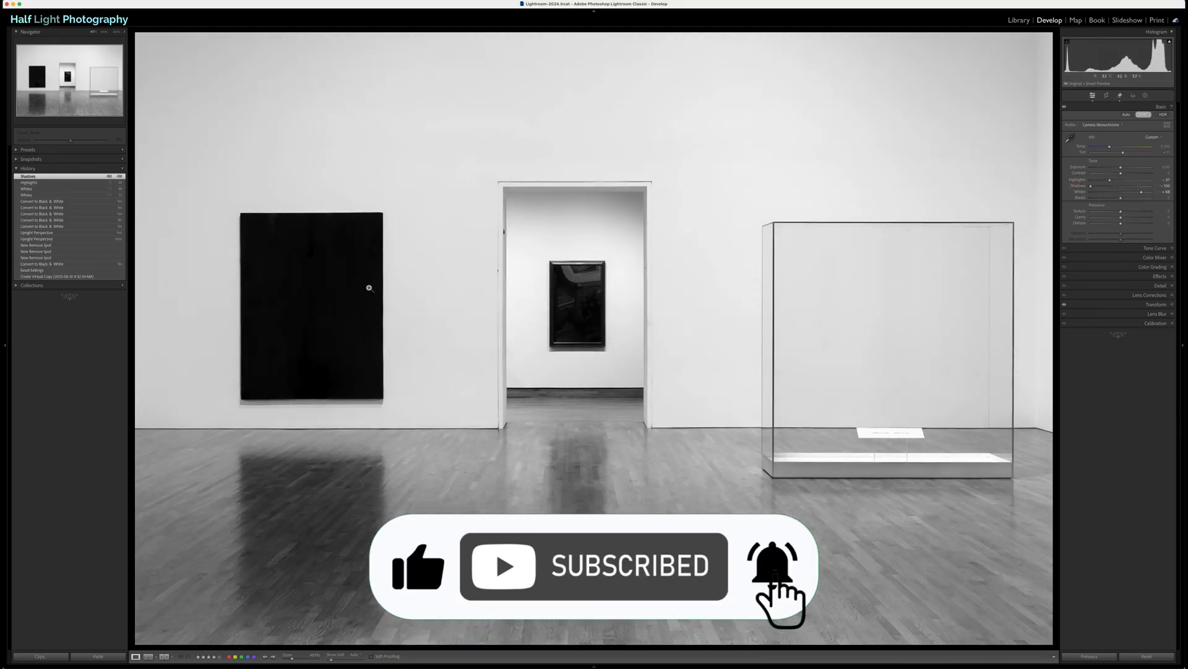
pyautogui.click(1133, 199)
pyautogui.moveTo(1134, 201)
pyautogui.mouseDown()
pyautogui.moveTo(1146, 202)
pyautogui.moveTo(1131, 199)
pyautogui.mouseUp()
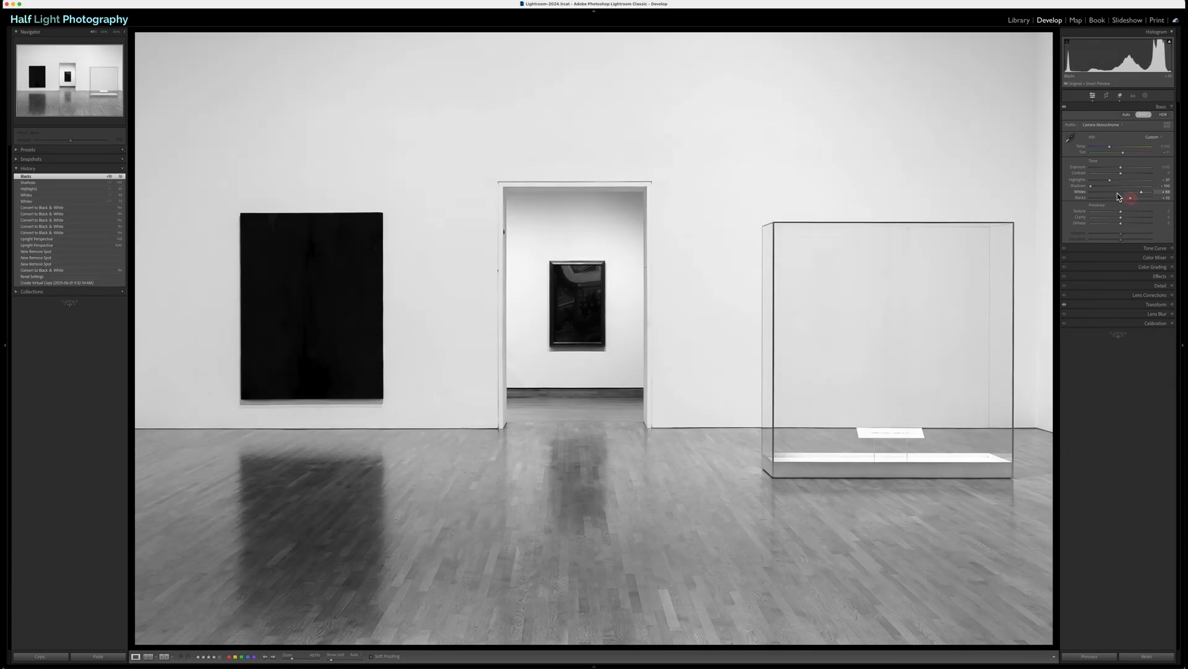
pyautogui.doubleClick(1082, 198)
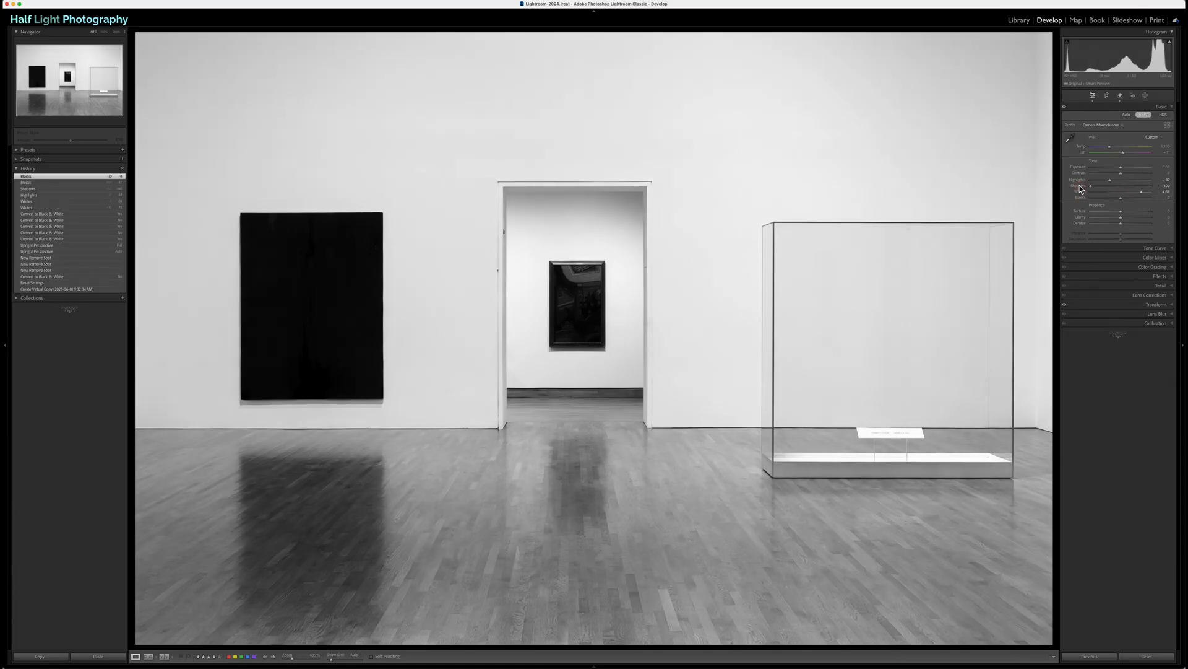
pyautogui.click(1080, 187)
pyautogui.doubleClick(1080, 187)
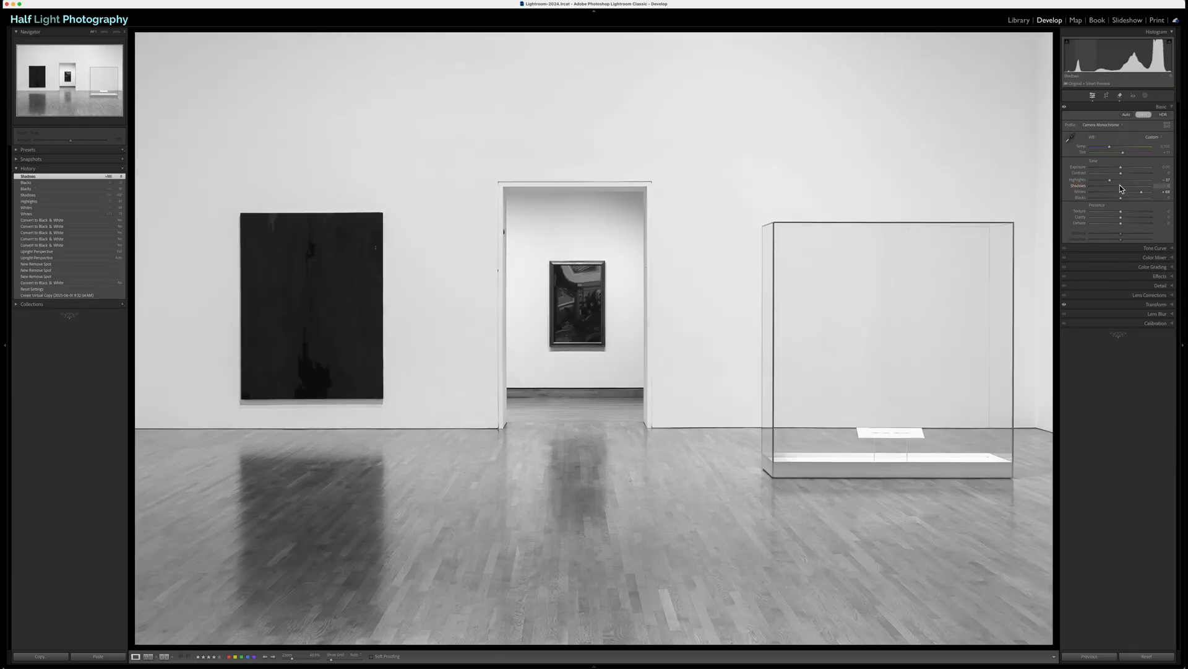
# Step: Set Blacks to -100 and raise Shadows strongly to keep texture in the dark painting
pyautogui.moveTo(1121, 198)
pyautogui.mouseDown()
pyautogui.moveTo(1079, 199)
pyautogui.moveTo(1147, 188)
pyautogui.mouseUp()
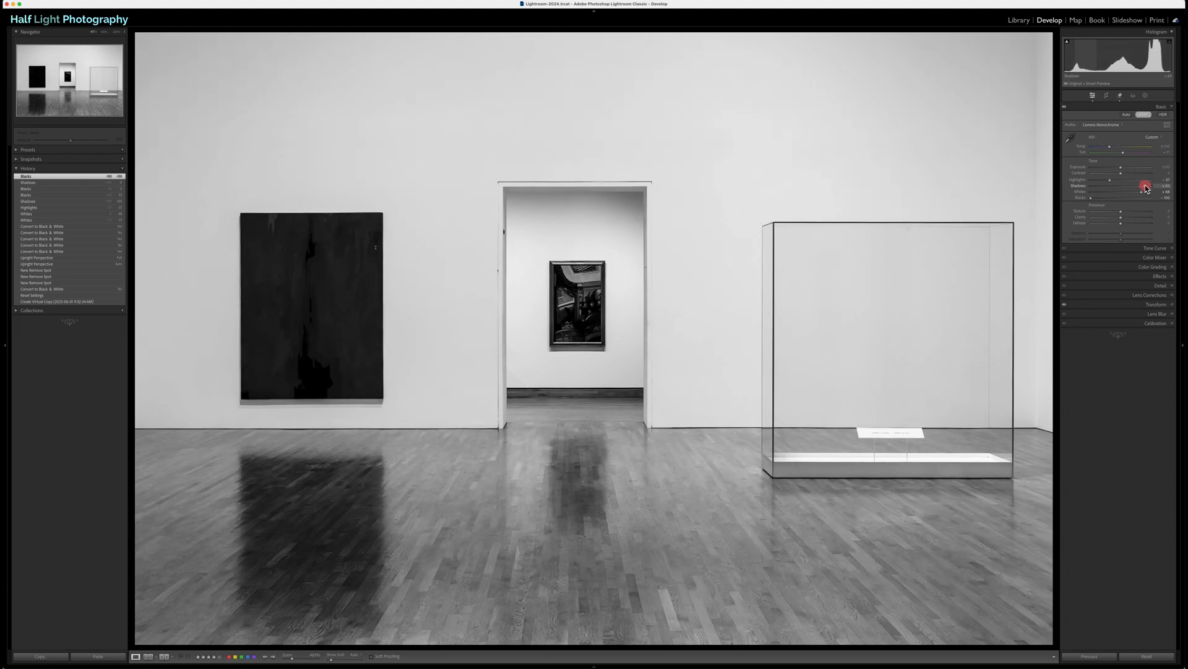
pyautogui.moveTo(1146, 187); pyautogui.dragTo(1147, 189)
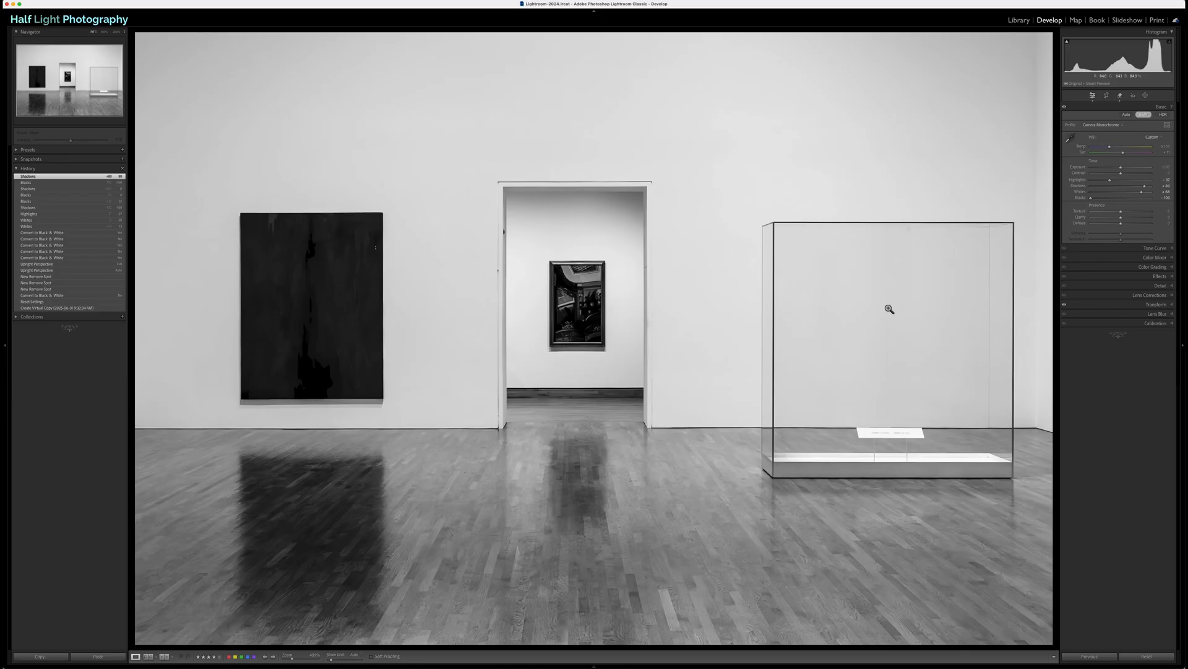
# Step: Add a linear gradient mask rising from the photo's lower edge and fading out at the base of the display case
pyautogui.click(1144, 96)
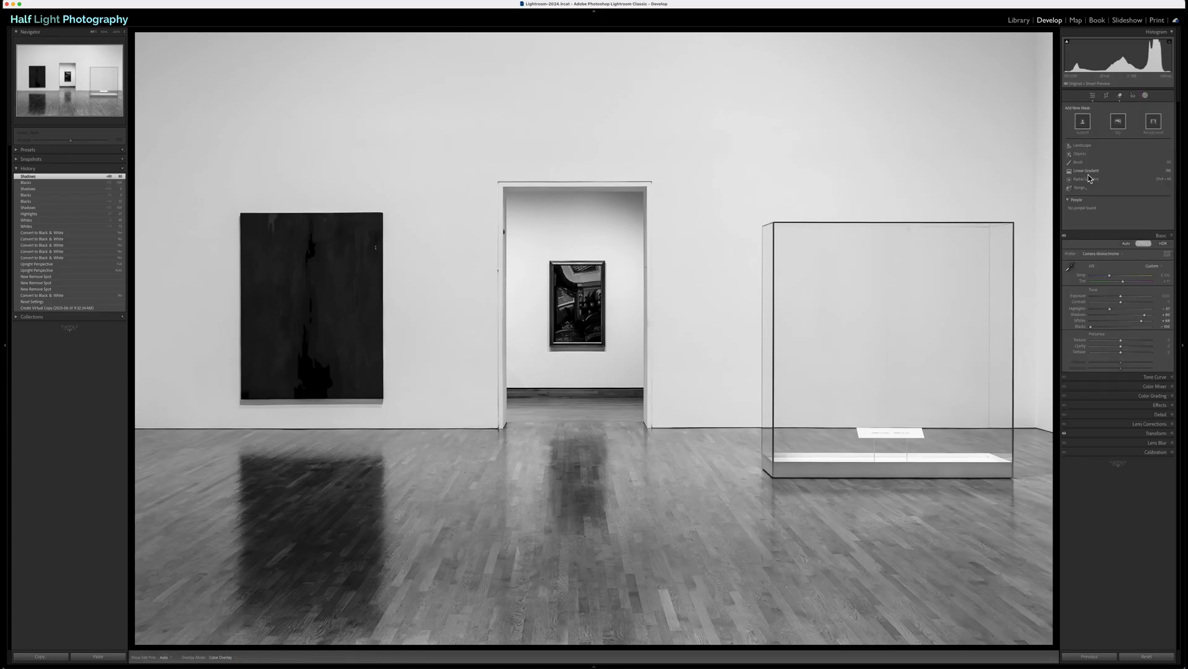
pyautogui.click(1089, 172)
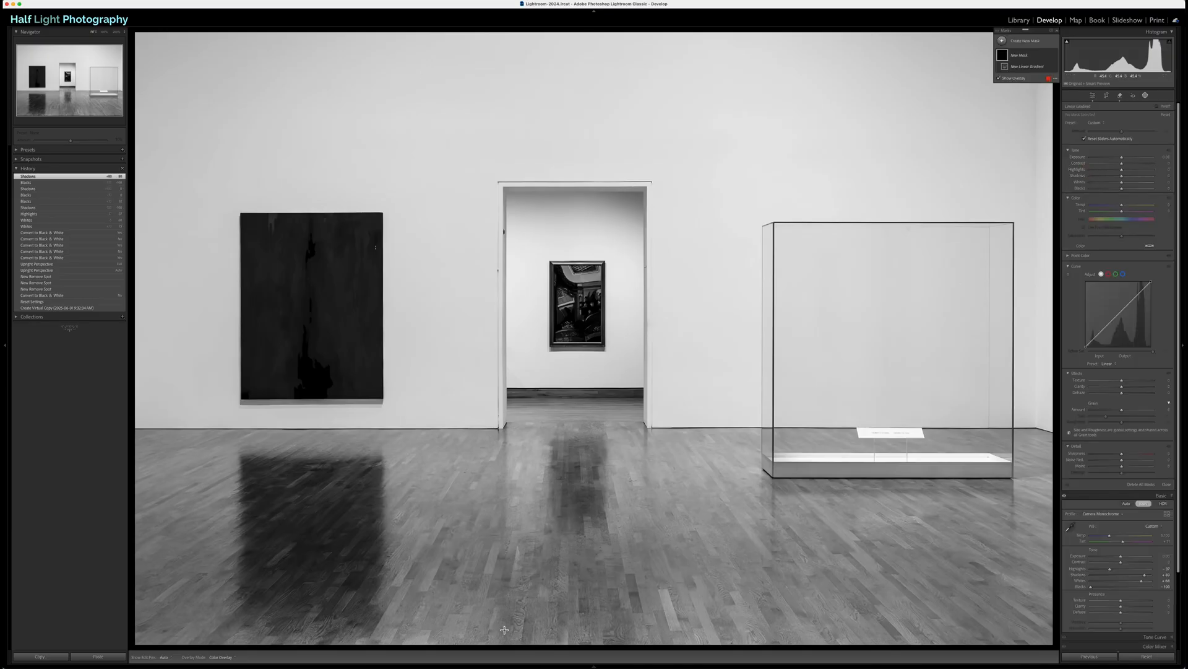
pyautogui.moveTo(505, 629); pyautogui.dragTo(533, 477)
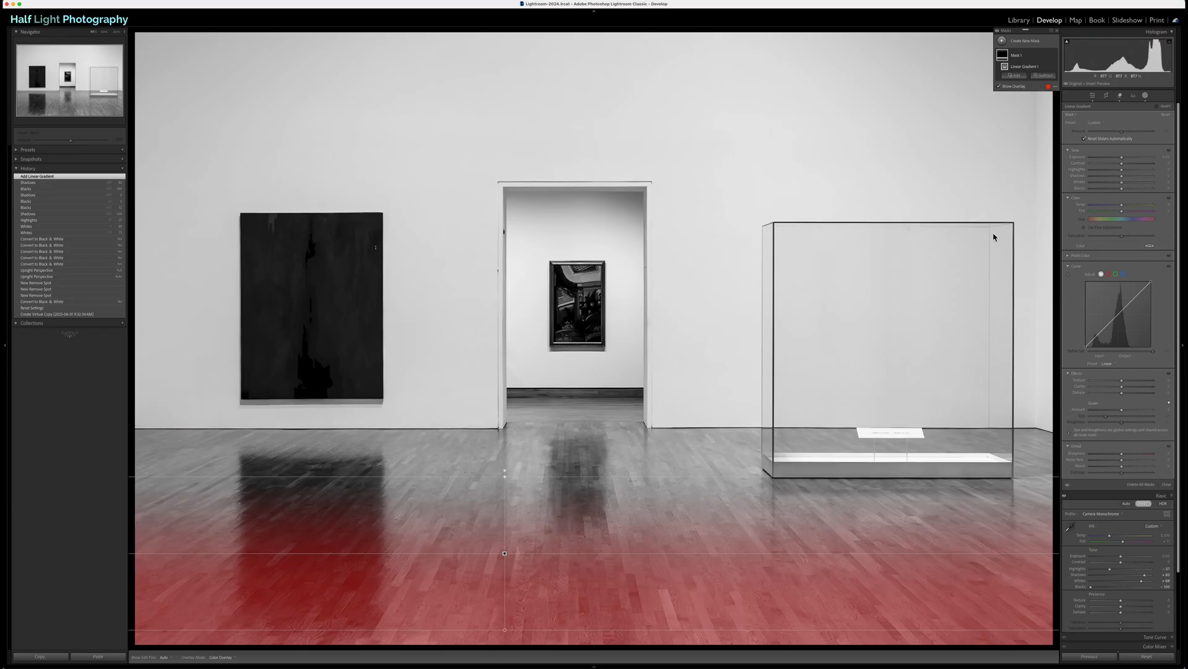
# Step: Darken the floor within the gradient mask by lowering Exposure, Shadows and Blacks, with Whites raised slightly
pyautogui.moveTo(1121, 155); pyautogui.dragTo(1108, 158)
pyautogui.doubleClick(1076, 158)
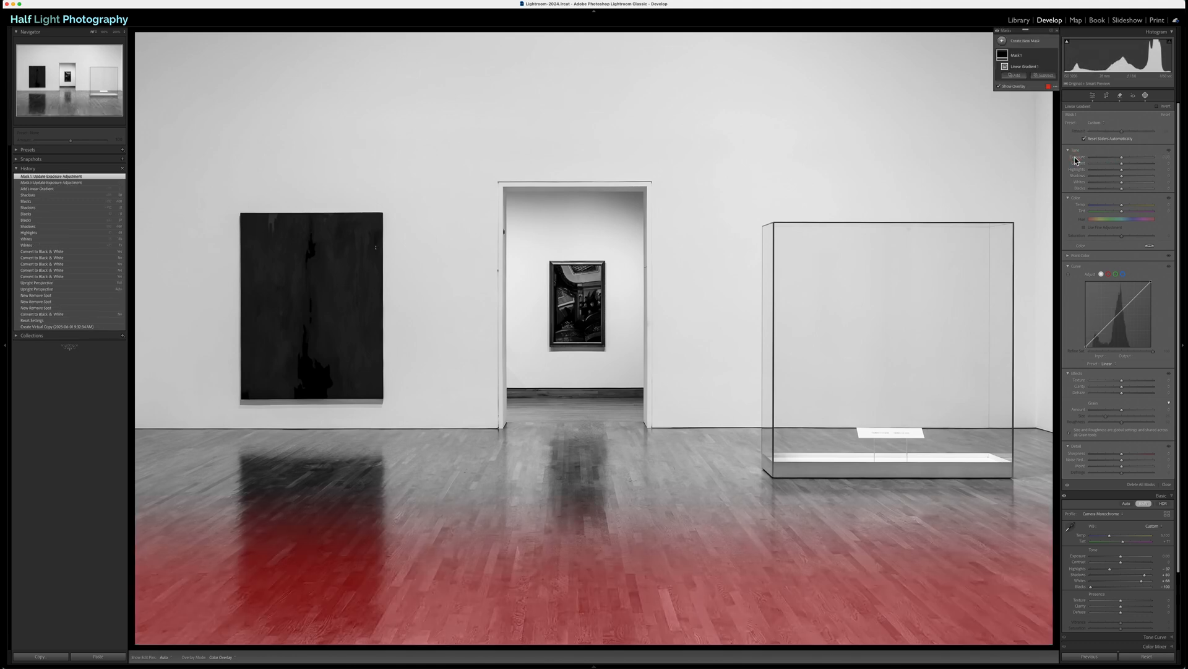
pyautogui.moveTo(1122, 180)
pyautogui.mouseDown()
pyautogui.moveTo(1072, 194)
pyautogui.moveTo(1101, 179)
pyautogui.moveTo(1135, 185)
pyautogui.moveTo(1119, 158)
pyautogui.moveTo(1099, 192)
pyautogui.moveTo(1117, 191)
pyautogui.moveTo(1116, 181)
pyautogui.mouseUp()
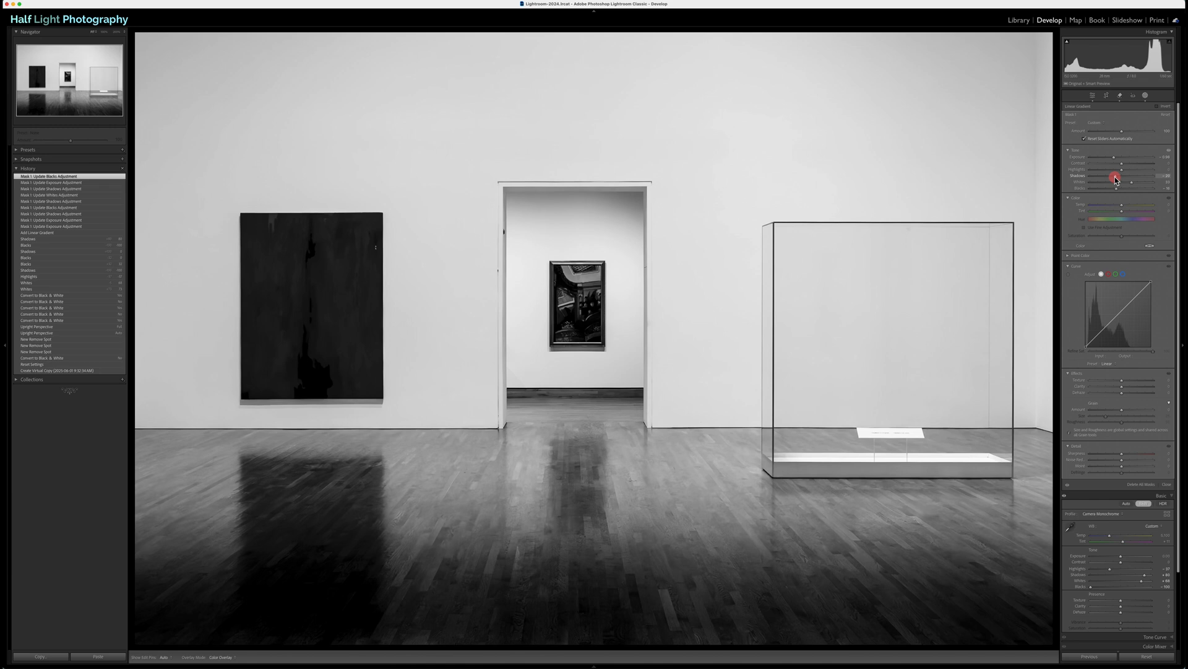
pyautogui.moveTo(1115, 179); pyautogui.dragTo(1127, 186)
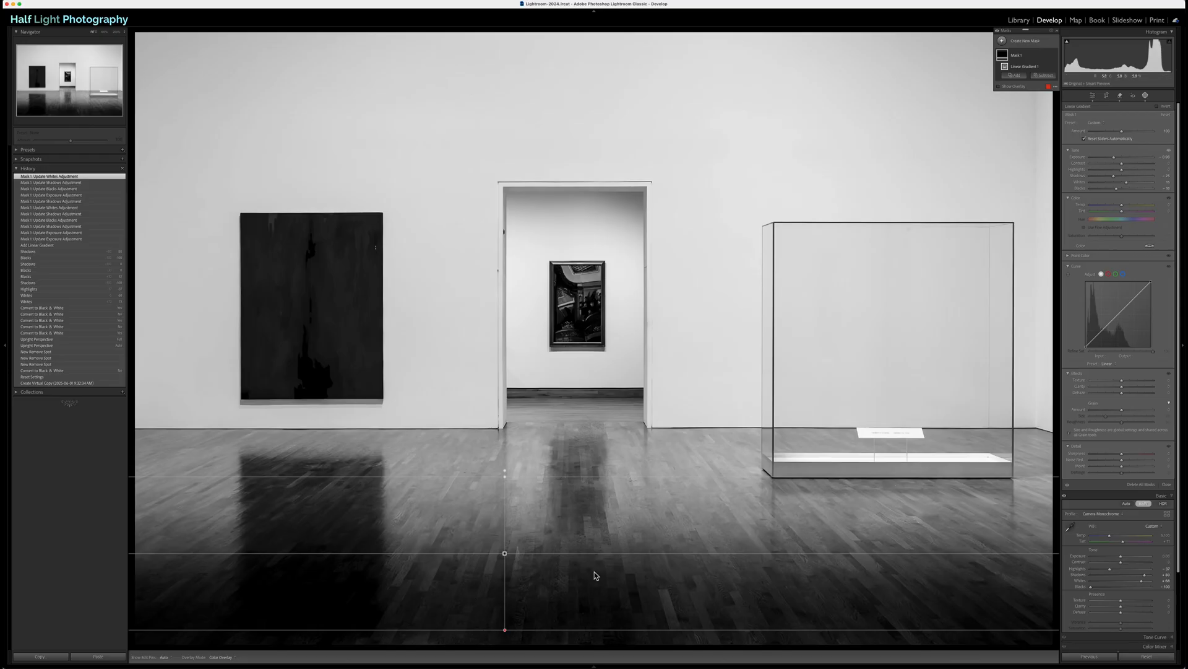
# Step: Darken the floor's front edge with a second, narrower linear gradient at reduced Exposure, and compare the masks off and on
pyautogui.click(1002, 42)
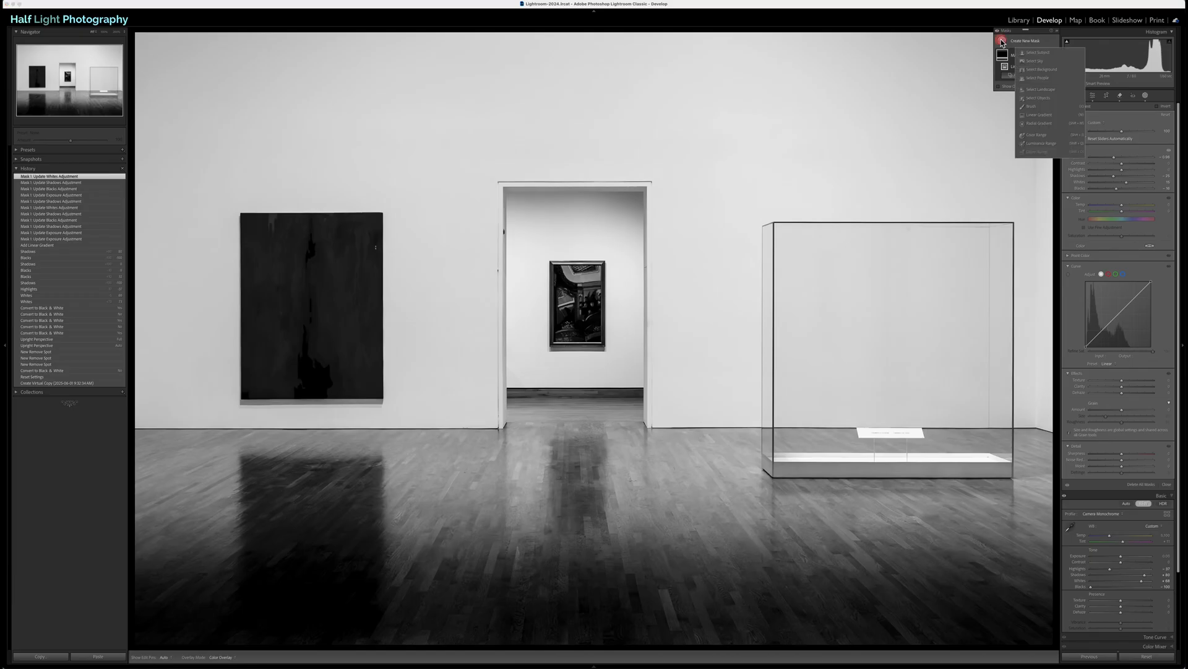
pyautogui.click(1039, 114)
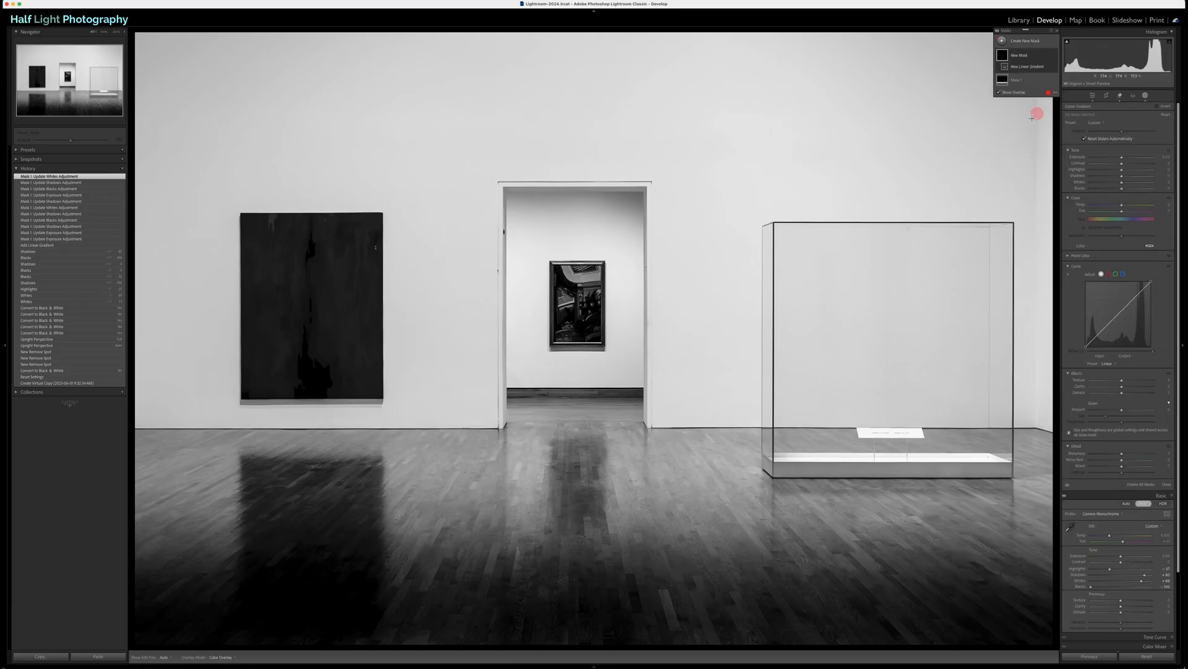
pyautogui.moveTo(517, 639); pyautogui.dragTo(520, 583)
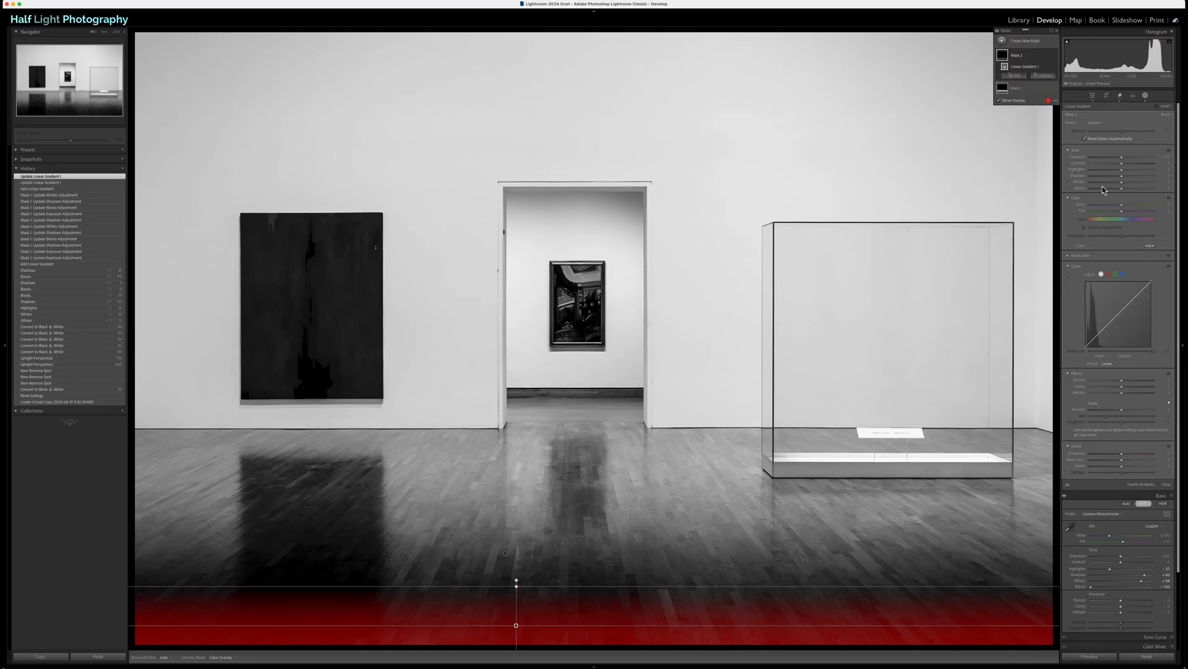
pyautogui.moveTo(1121, 159); pyautogui.dragTo(1119, 160)
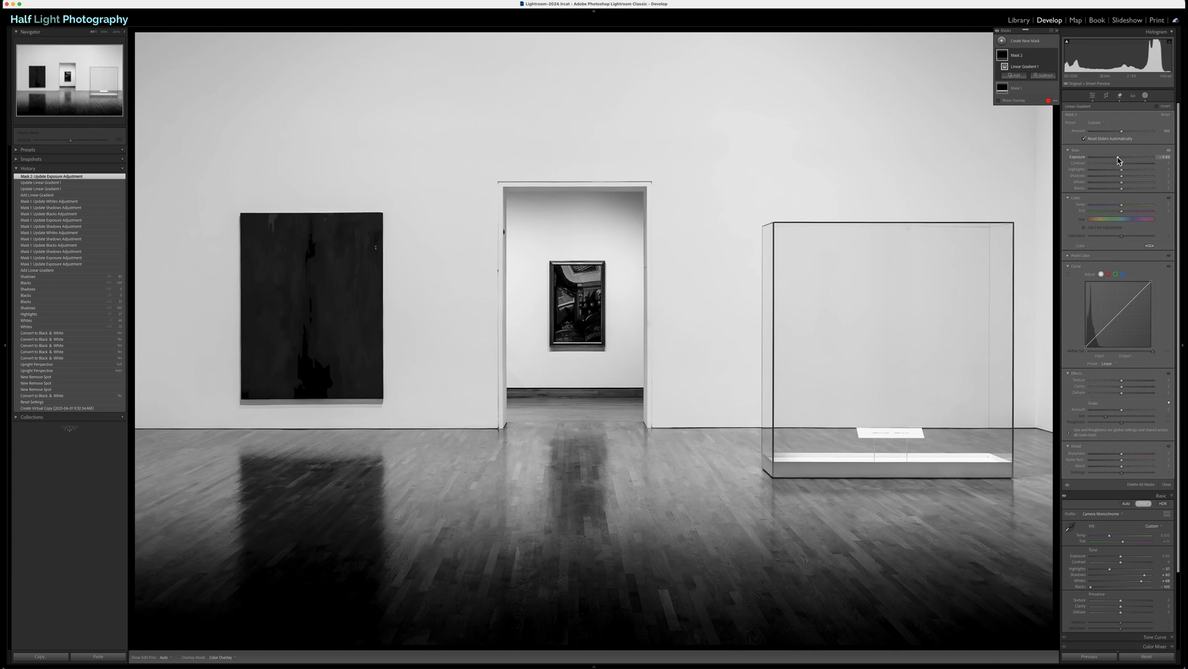
pyautogui.click(997, 33)
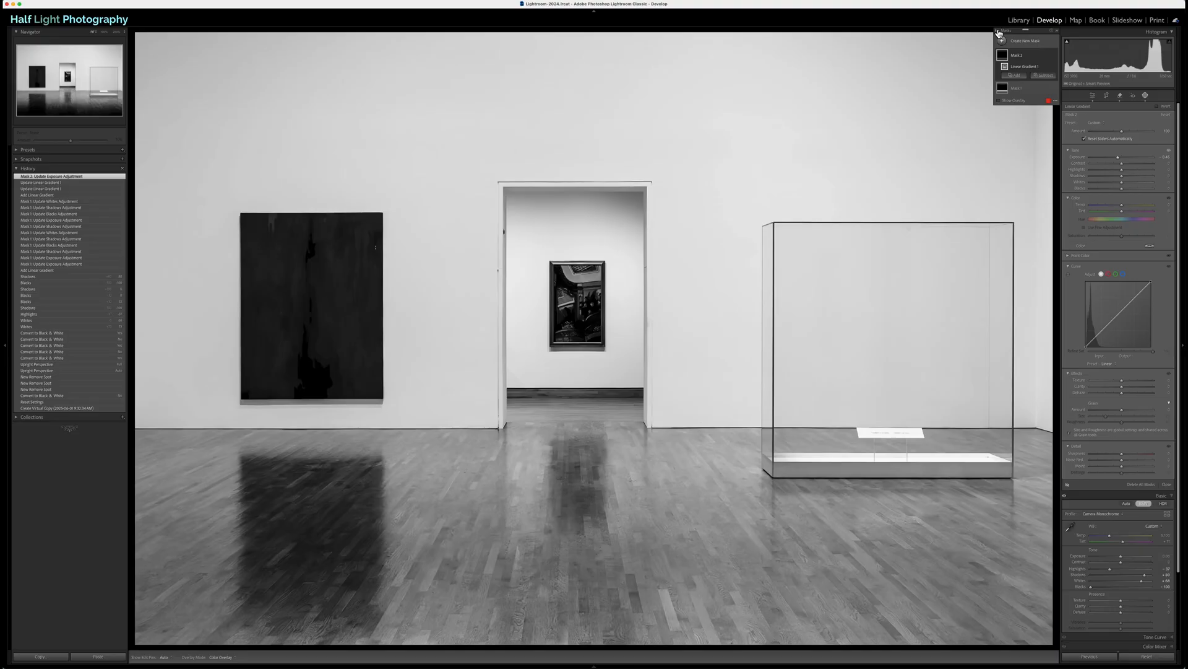
pyautogui.click(998, 32)
pyautogui.click(998, 32)
pyautogui.click(998, 32)
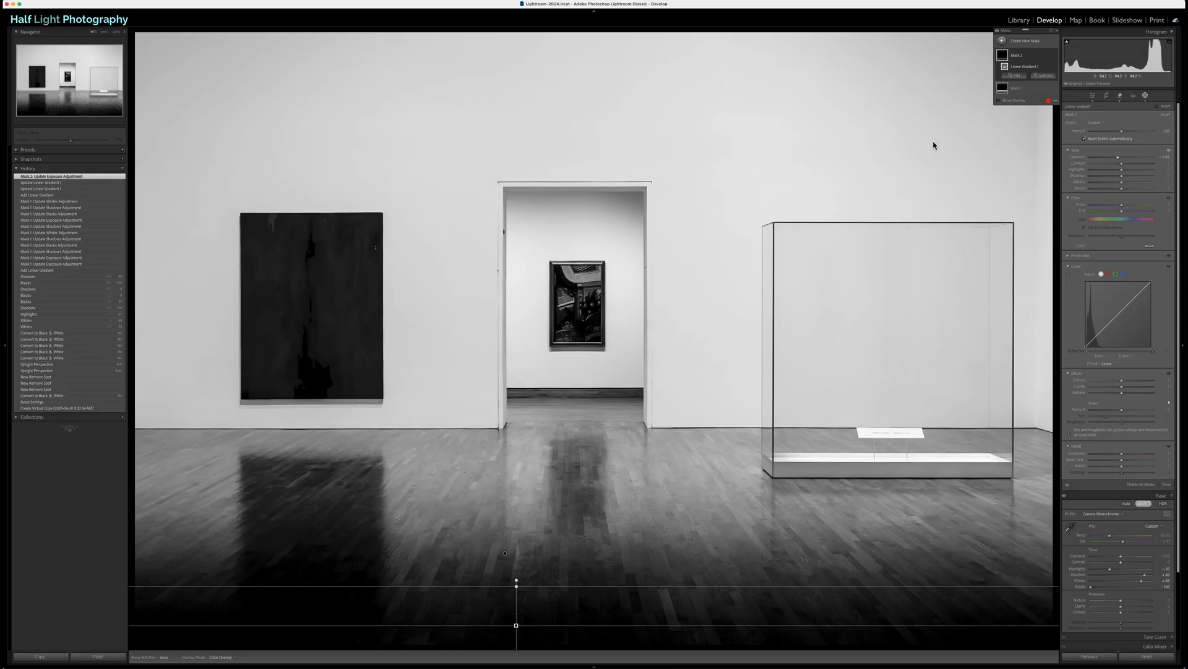
# Step: Return to the global adjustments and raise the photo's overall Contrast moderately
pyautogui.click(1091, 96)
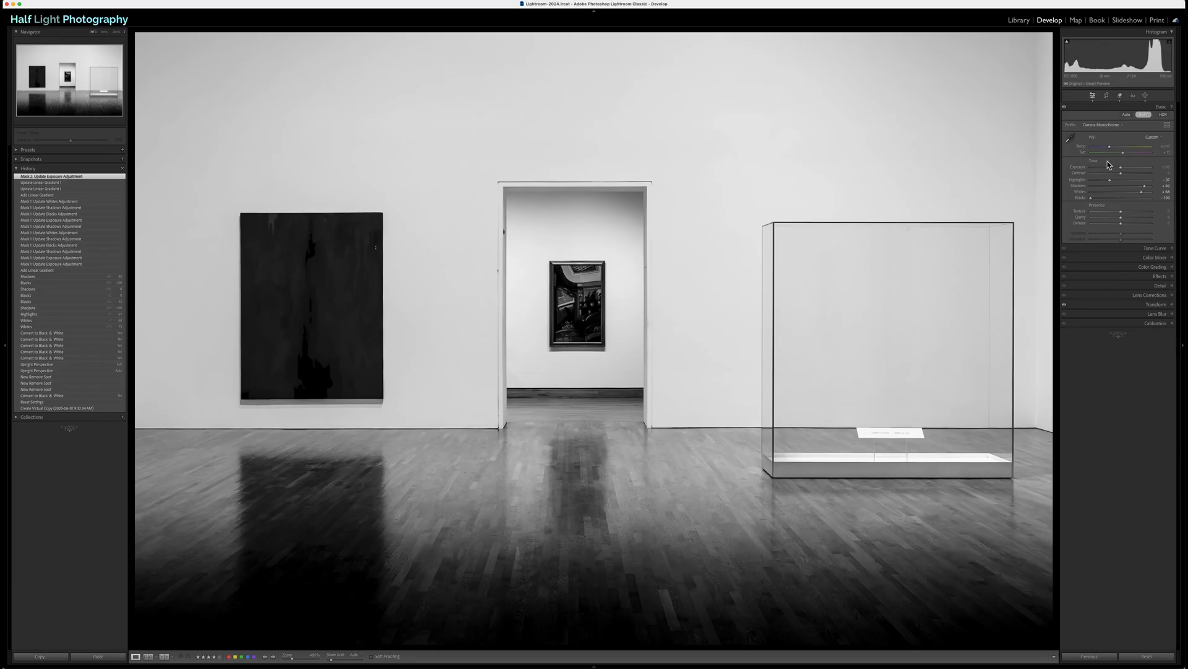
pyautogui.moveTo(1119, 174)
pyautogui.mouseDown()
pyautogui.moveTo(1108, 176)
pyautogui.moveTo(1131, 177)
pyautogui.mouseUp()
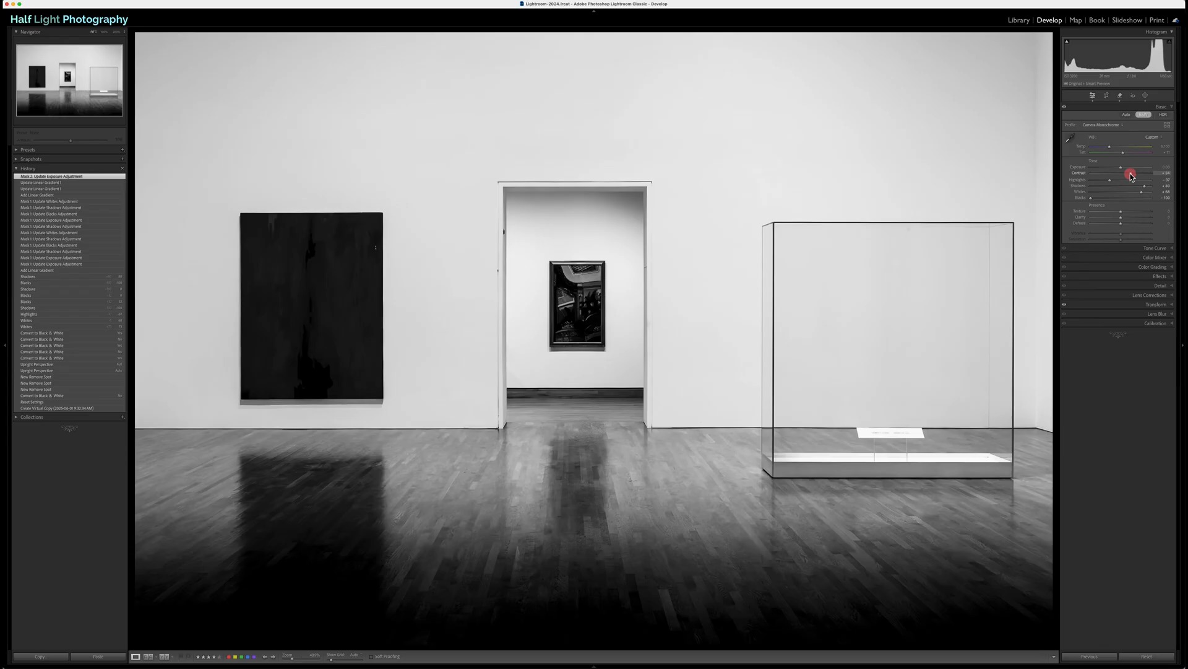
pyautogui.moveTo(1131, 176); pyautogui.dragTo(1131, 176)
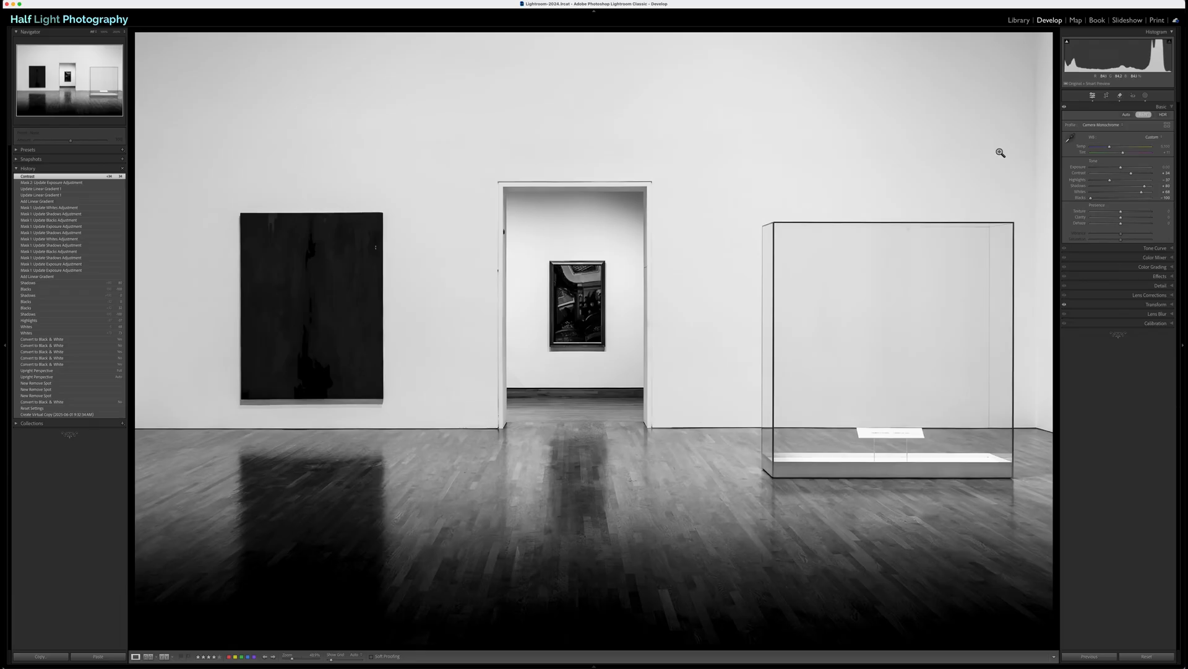
# Step: Mask the large dark painting with object selection in rectangle mode and raise its Shadows moderately
pyautogui.click(1146, 95)
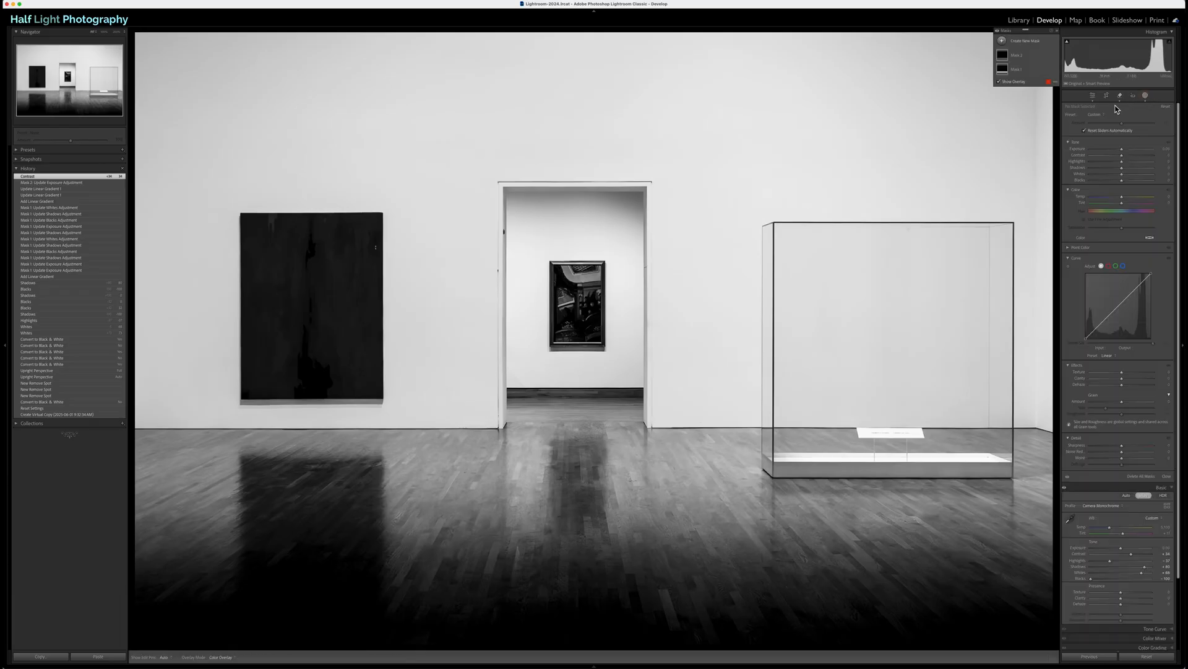
pyautogui.click(1001, 40)
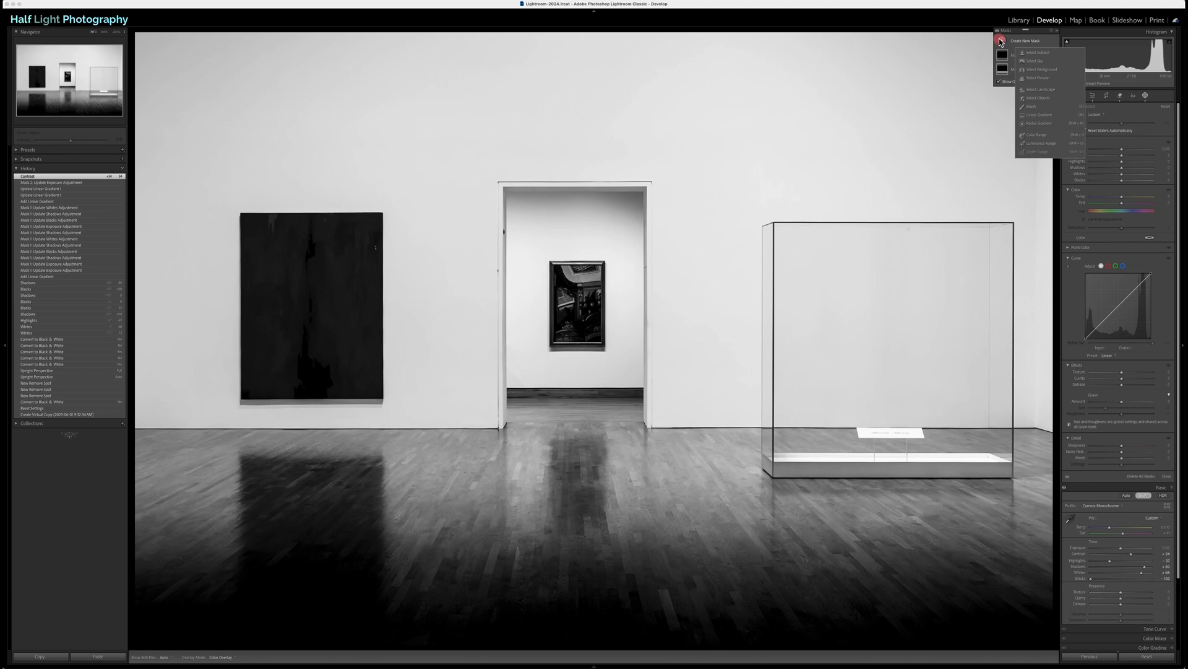
pyautogui.click(1038, 98)
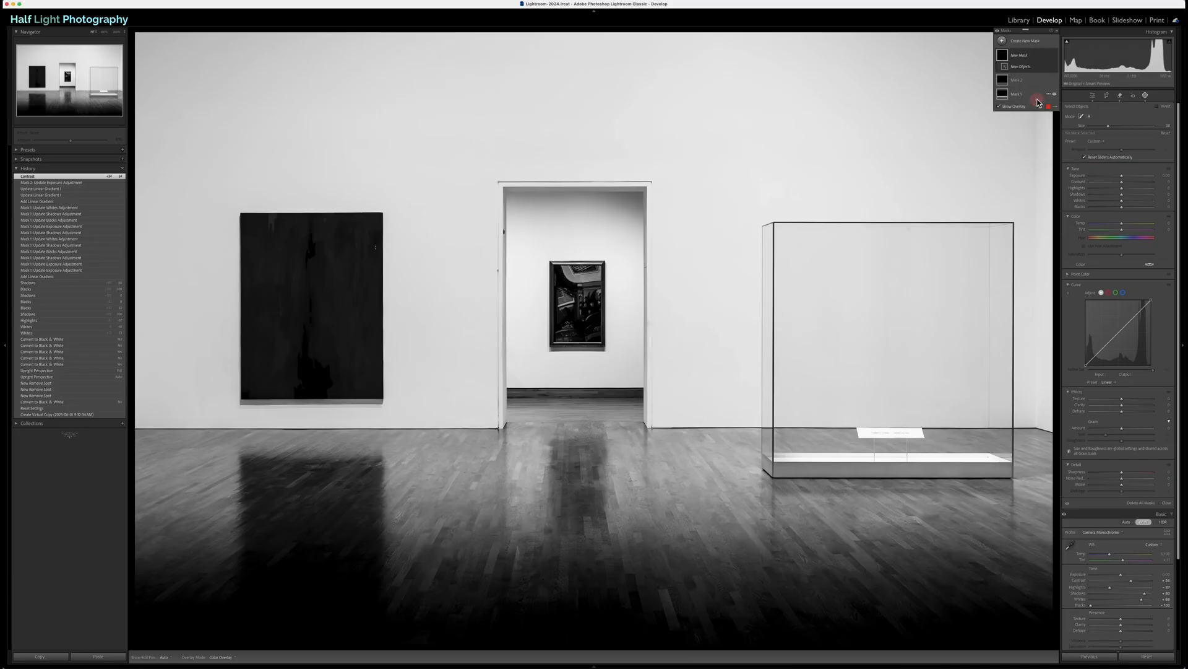
pyautogui.click(1089, 116)
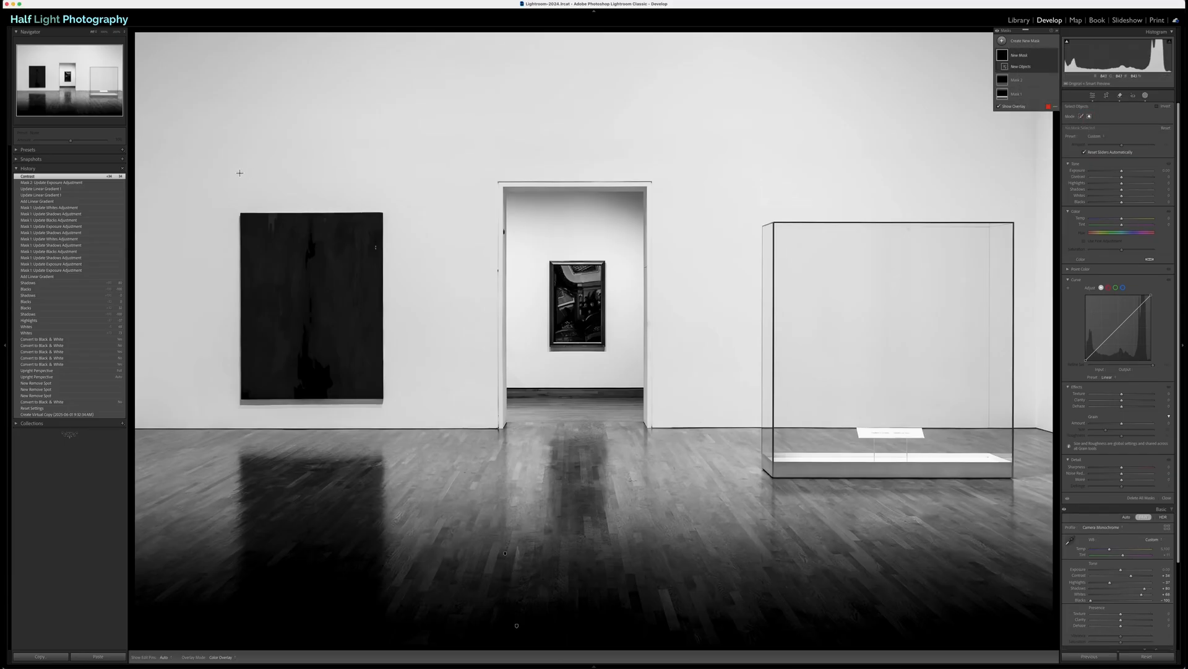
pyautogui.moveTo(224, 199); pyautogui.dragTo(414, 411)
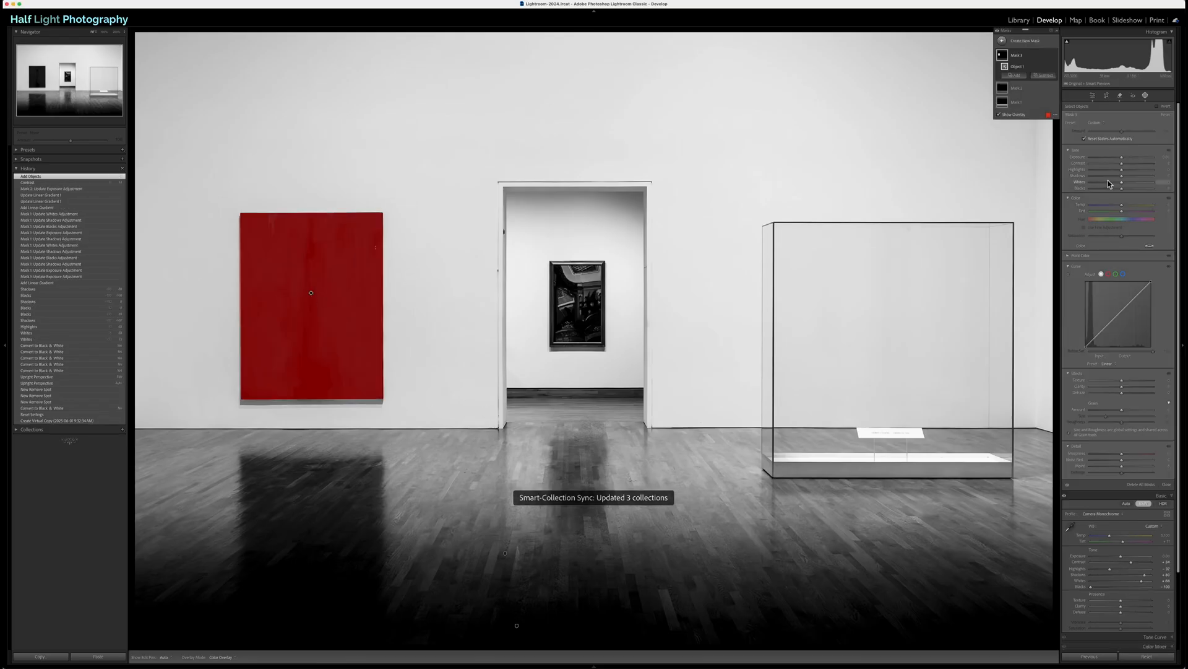
pyautogui.moveTo(1123, 176)
pyautogui.mouseDown()
pyautogui.moveTo(1141, 180)
pyautogui.moveTo(1112, 180)
pyautogui.moveTo(1138, 182)
pyautogui.mouseUp()
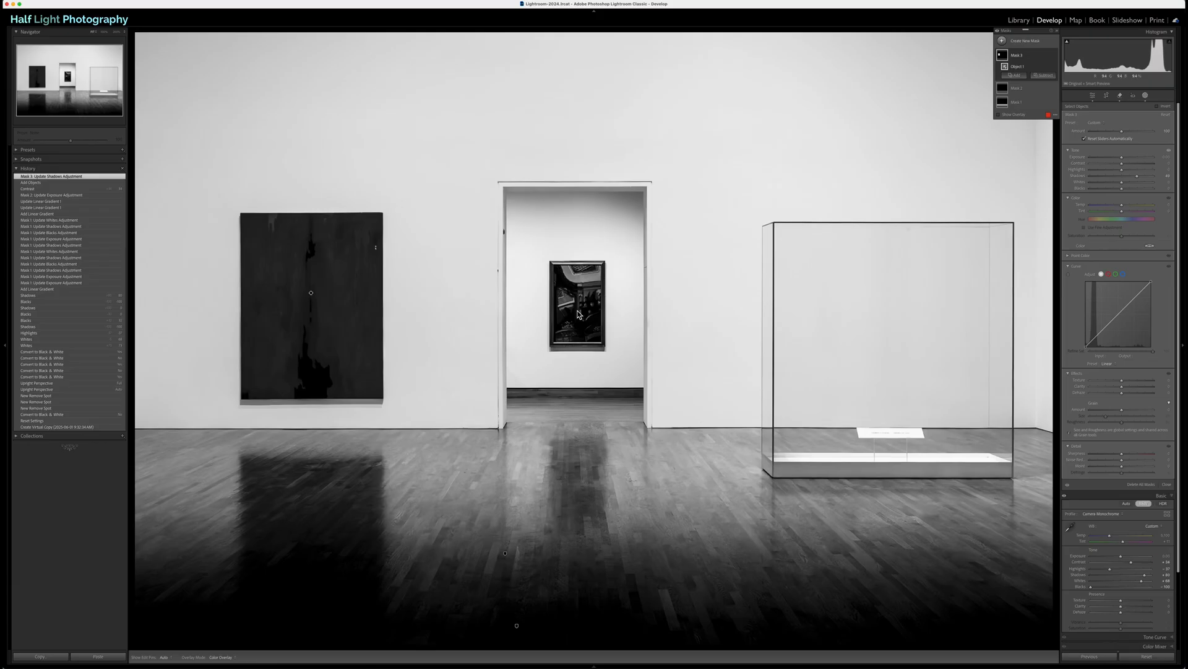
# Step: Mask the framed picture seen through the doorway as a new object, raise its Shadows strongly, and close masking
pyautogui.click(1003, 42)
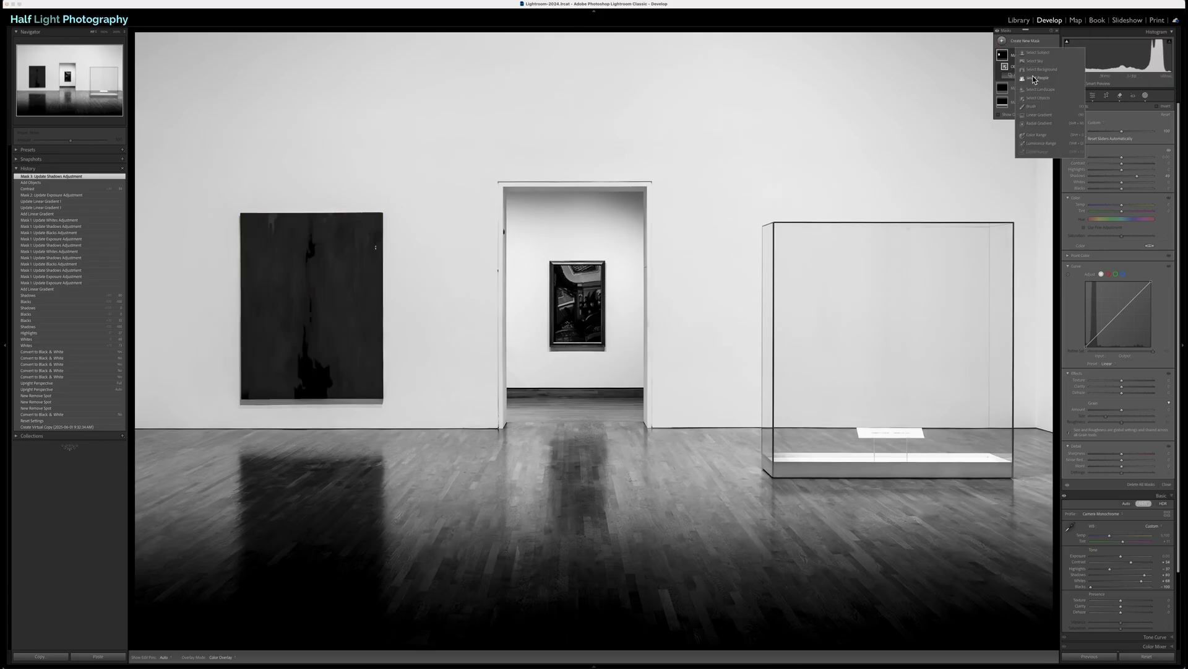
pyautogui.click(1038, 97)
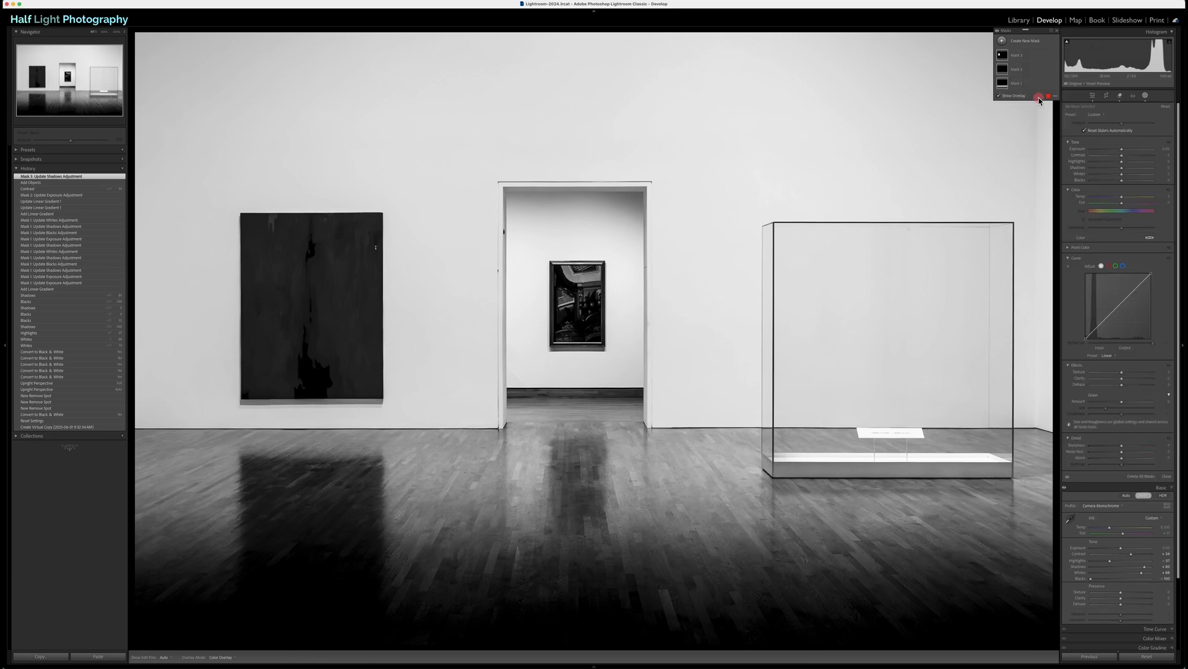
pyautogui.moveTo(542, 255); pyautogui.dragTo(619, 354)
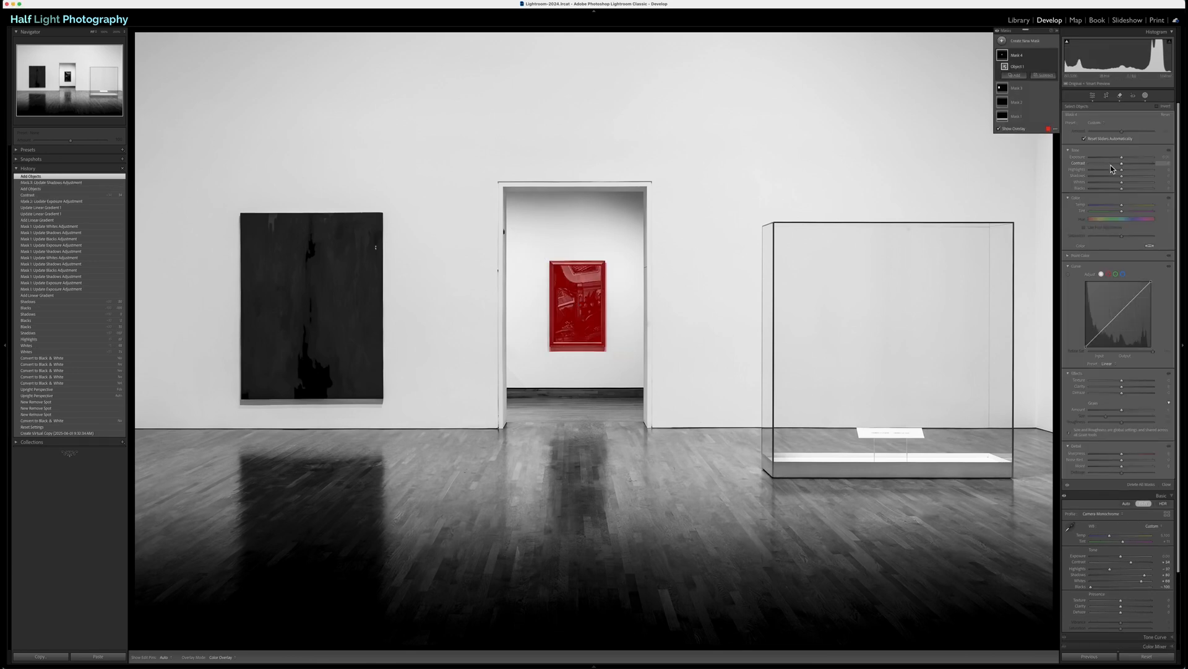
pyautogui.moveTo(1122, 176); pyautogui.dragTo(1157, 181)
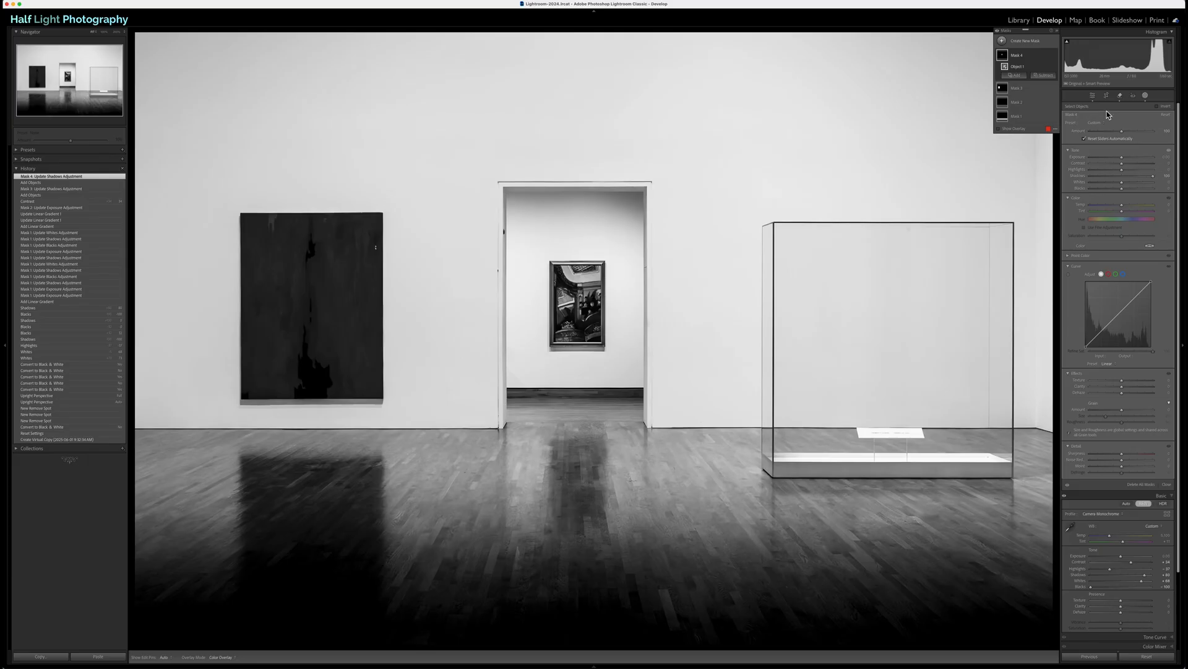
pyautogui.click(1092, 97)
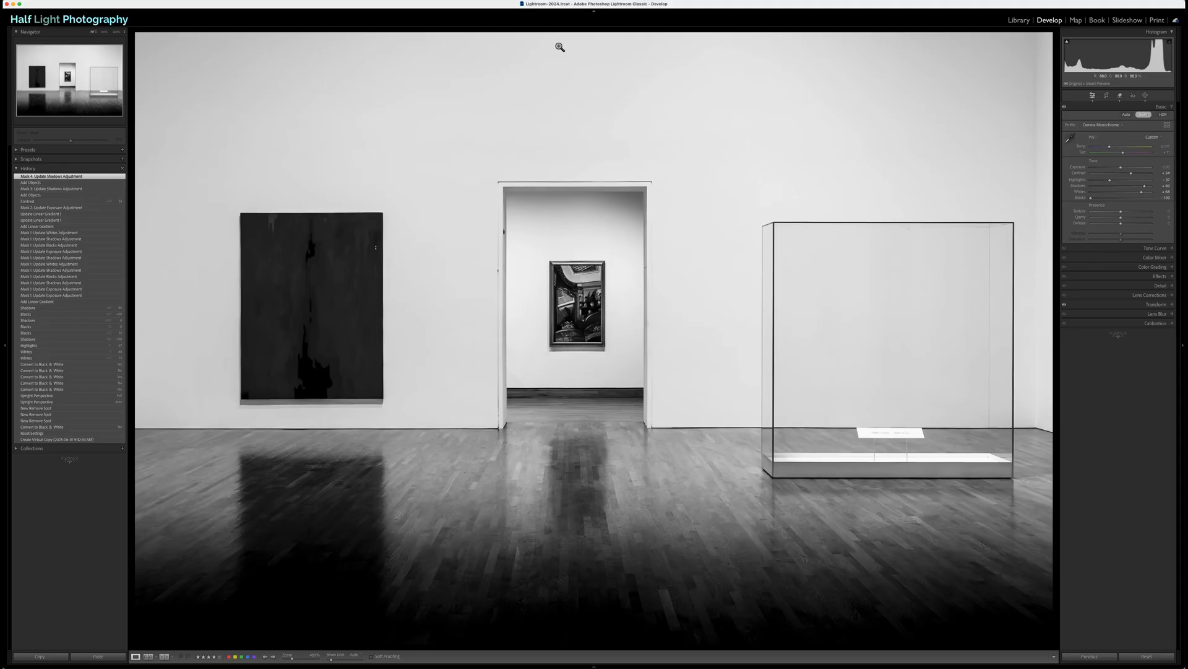
# Step: Add a linear gradient mask descending from the photo's upper edge over the wall and lower its Exposure slightly
pyautogui.click(1145, 97)
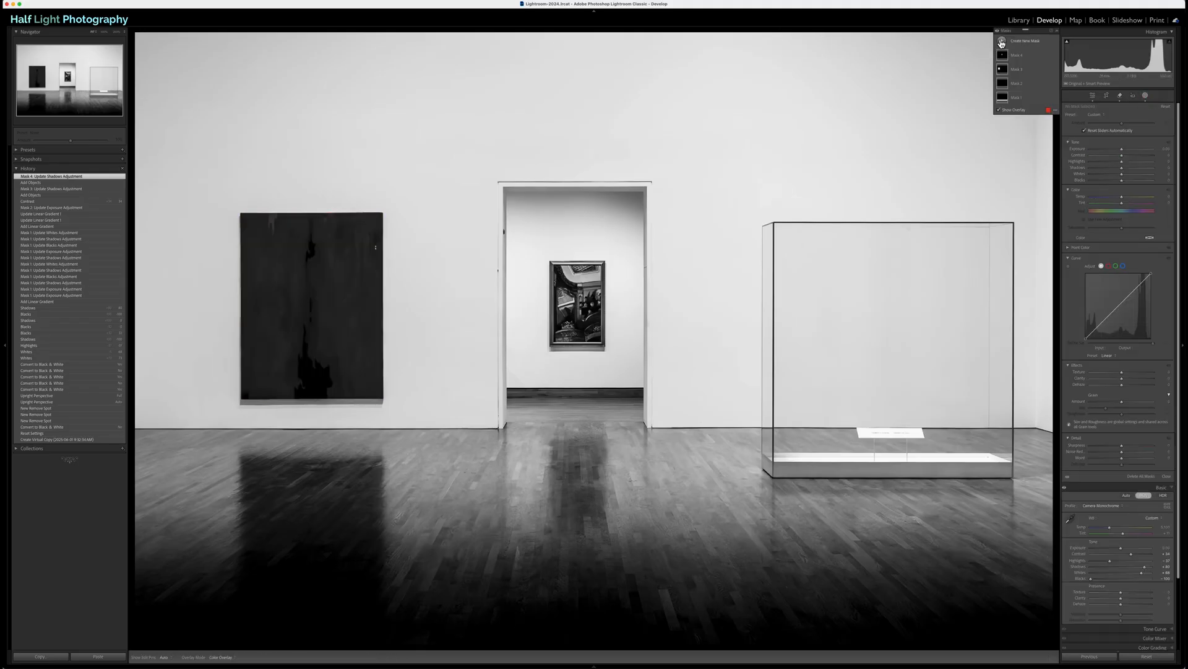
pyautogui.click(1001, 43)
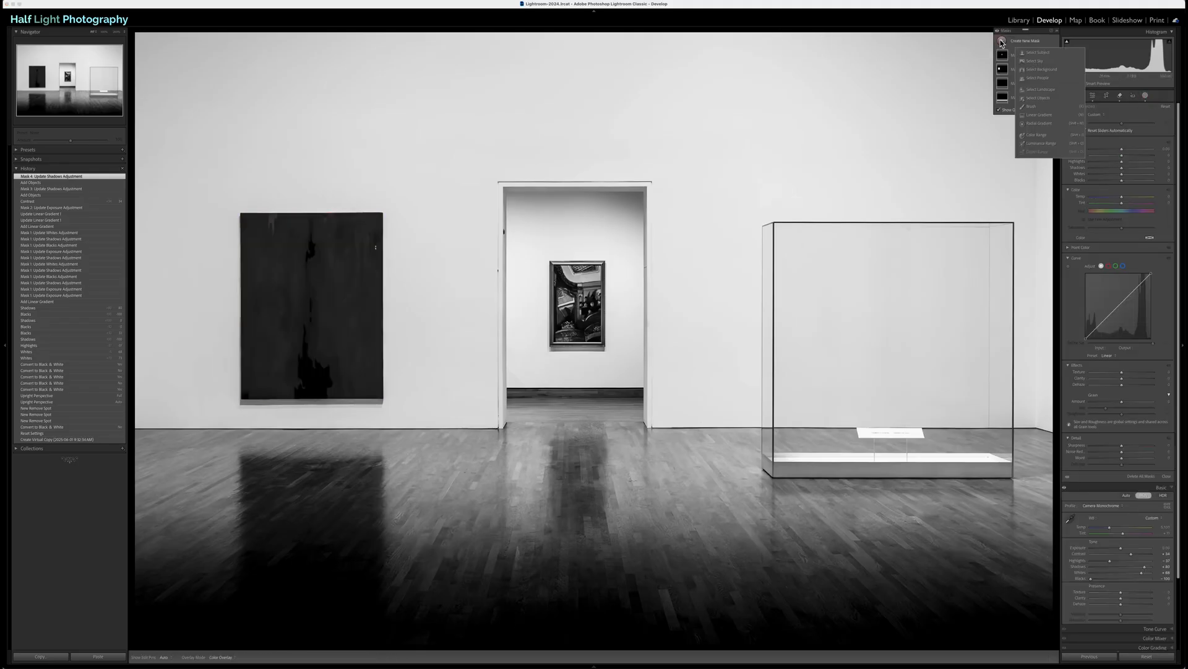
pyautogui.click(1033, 116)
pyautogui.moveTo(585, 30); pyautogui.dragTo(584, 144)
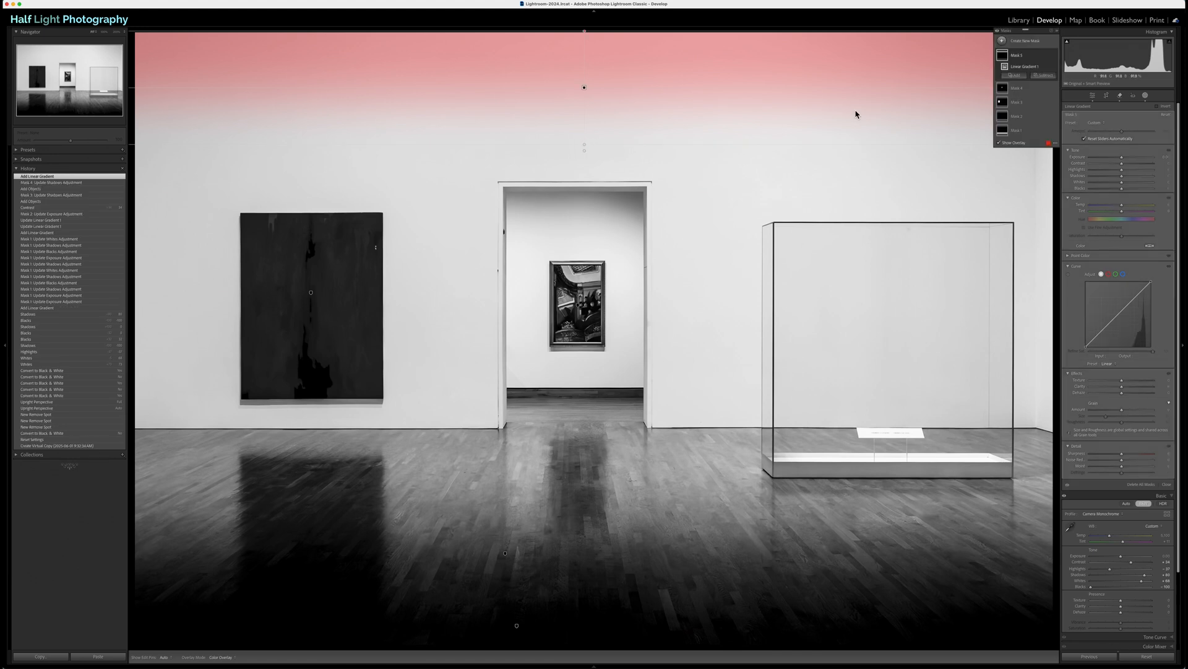
pyautogui.moveTo(1123, 158); pyautogui.dragTo(1118, 161)
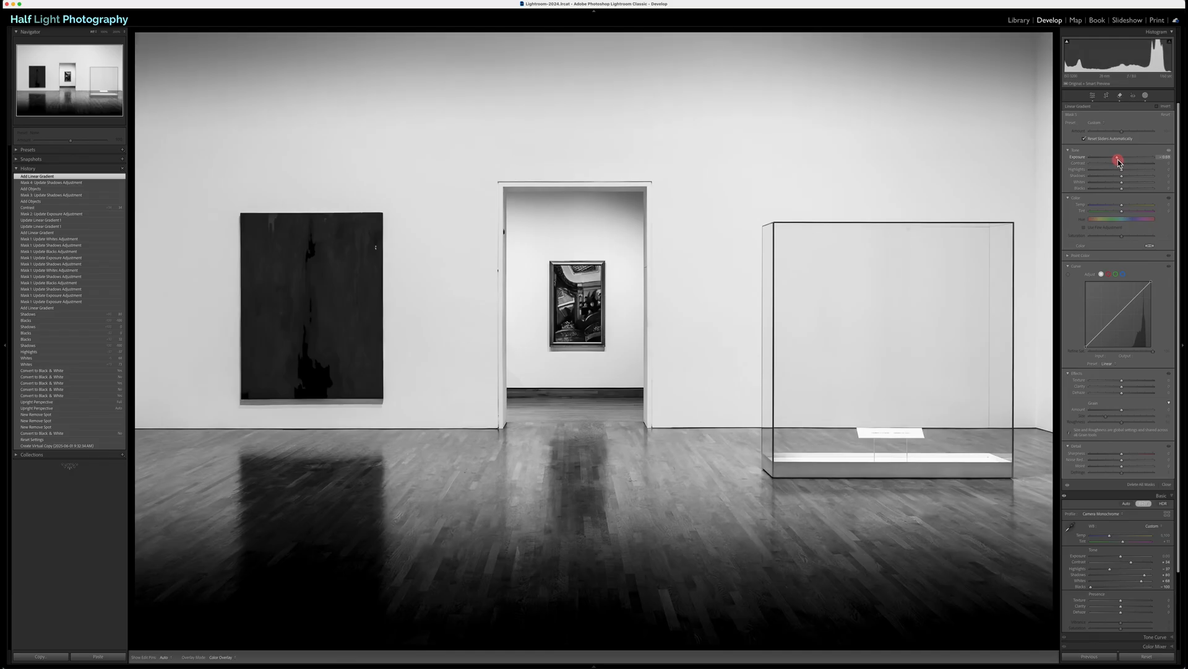
pyautogui.moveTo(1118, 160); pyautogui.dragTo(1118, 160)
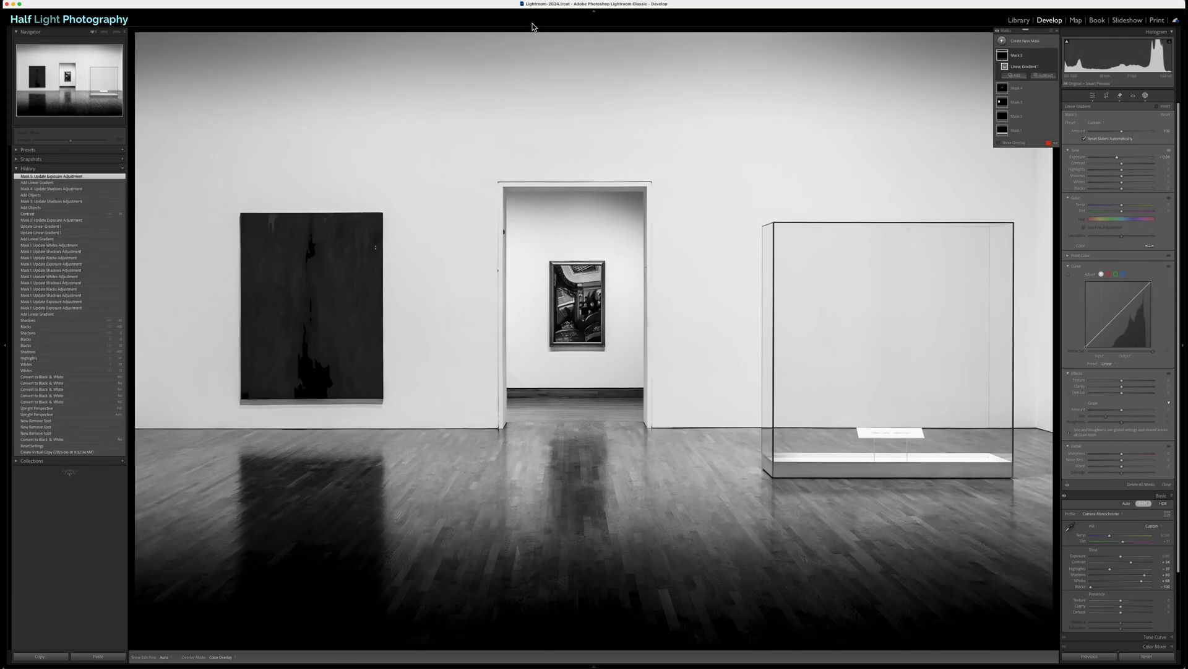
# Step: Shift and widen the upper wall gradient so it ends just above the doorway, and compare the mask off and on
pyautogui.moveTo(582, 87); pyautogui.dragTo(581, 58)
pyautogui.moveTo(582, 110); pyautogui.dragTo(582, 161)
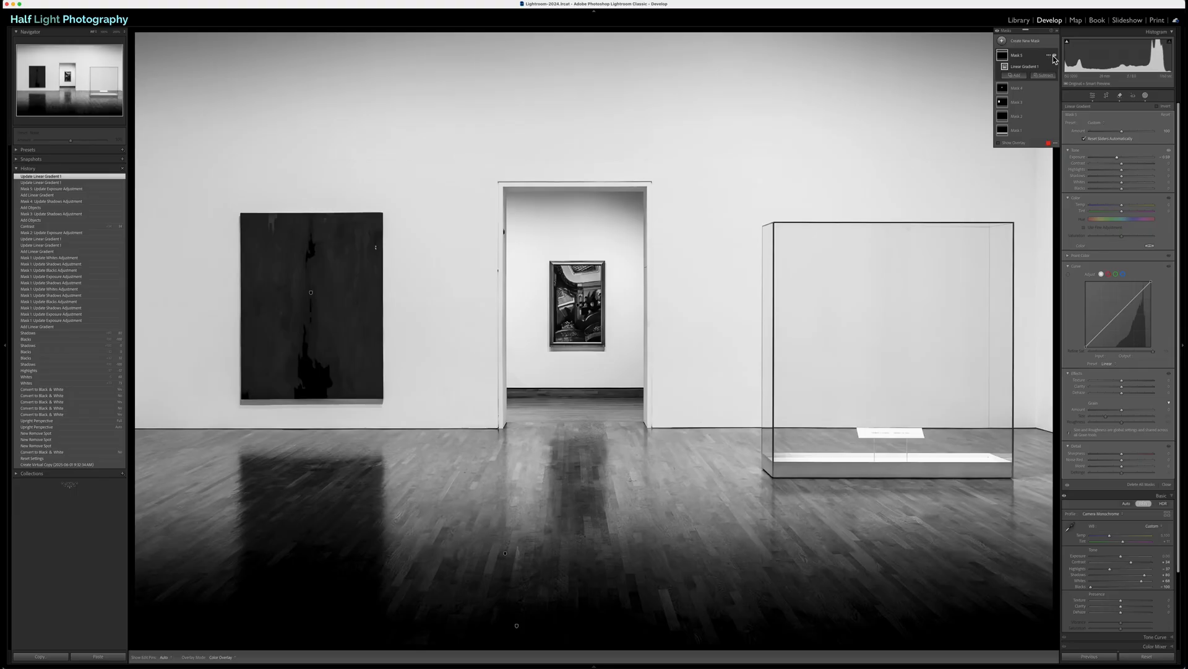
pyautogui.click(1054, 56)
pyautogui.click(1054, 55)
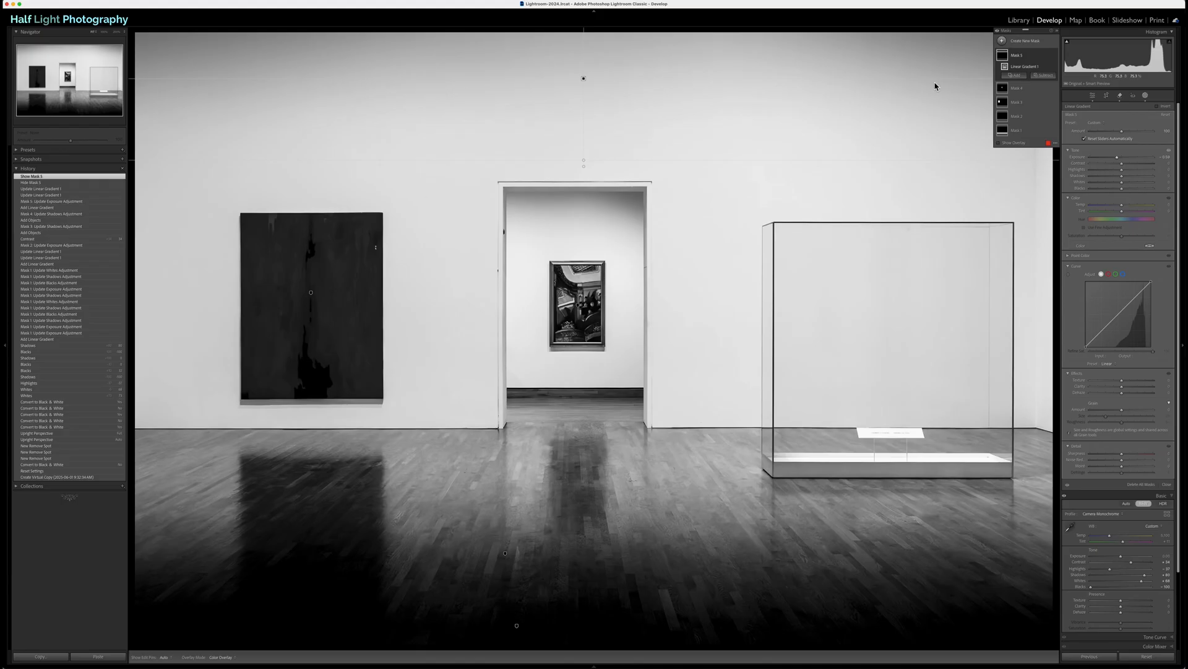
# Step: Darken the photo's left edge with a vertical linear gradient fading out before the painting at reduced Exposure, and compare it off and on
pyautogui.click(1003, 41)
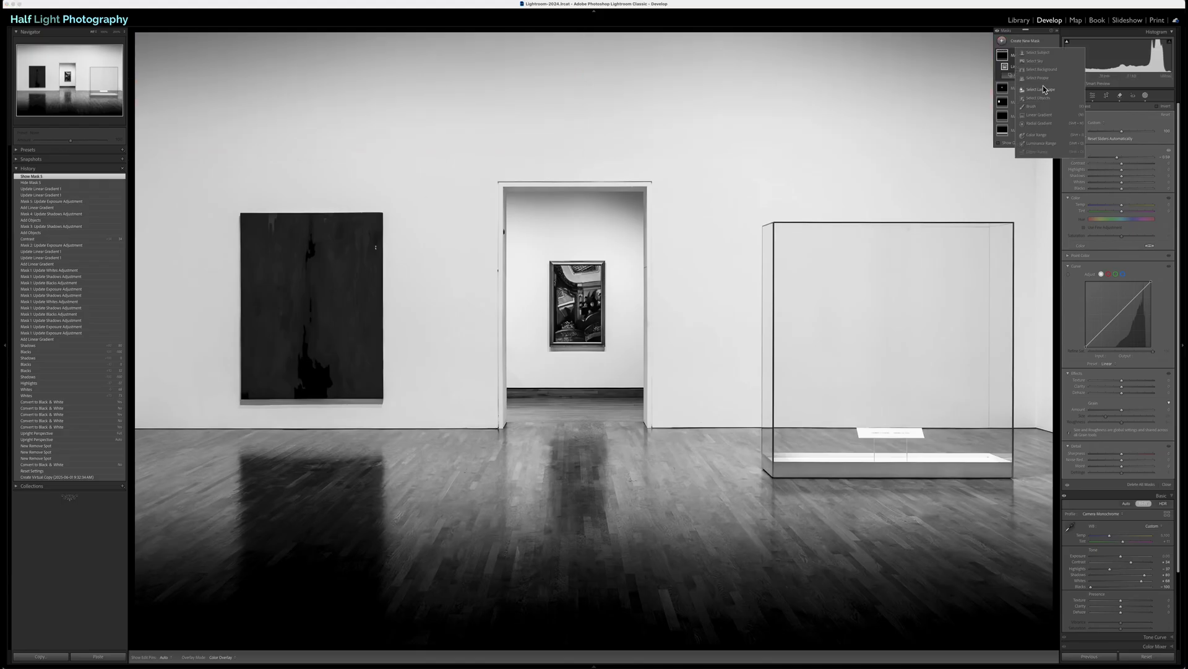
pyautogui.click(1040, 115)
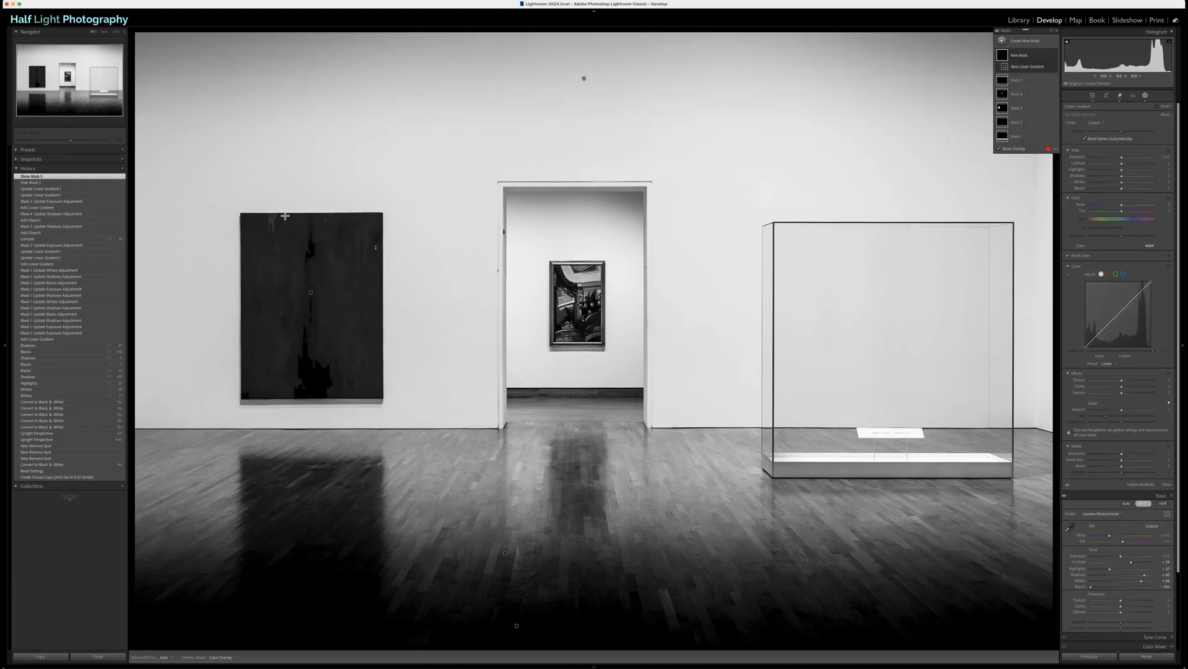
pyautogui.moveTo(152, 289); pyautogui.dragTo(250, 289)
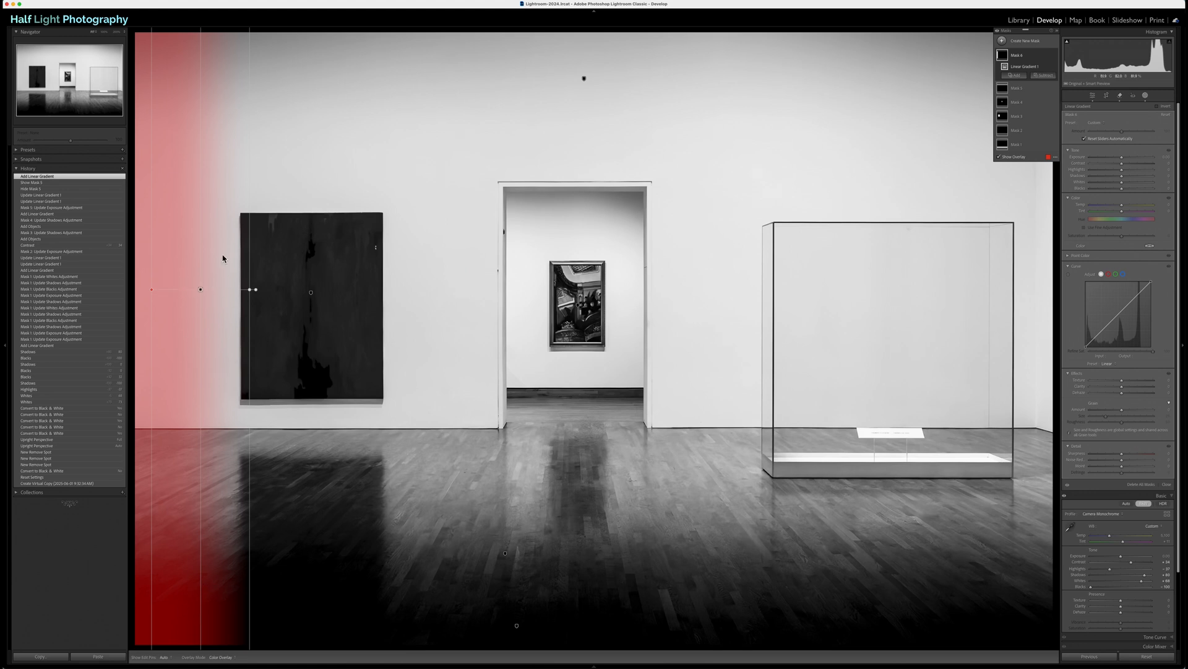
pyautogui.moveTo(200, 289); pyautogui.dragTo(226, 296)
pyautogui.moveTo(1121, 161); pyautogui.dragTo(1114, 160)
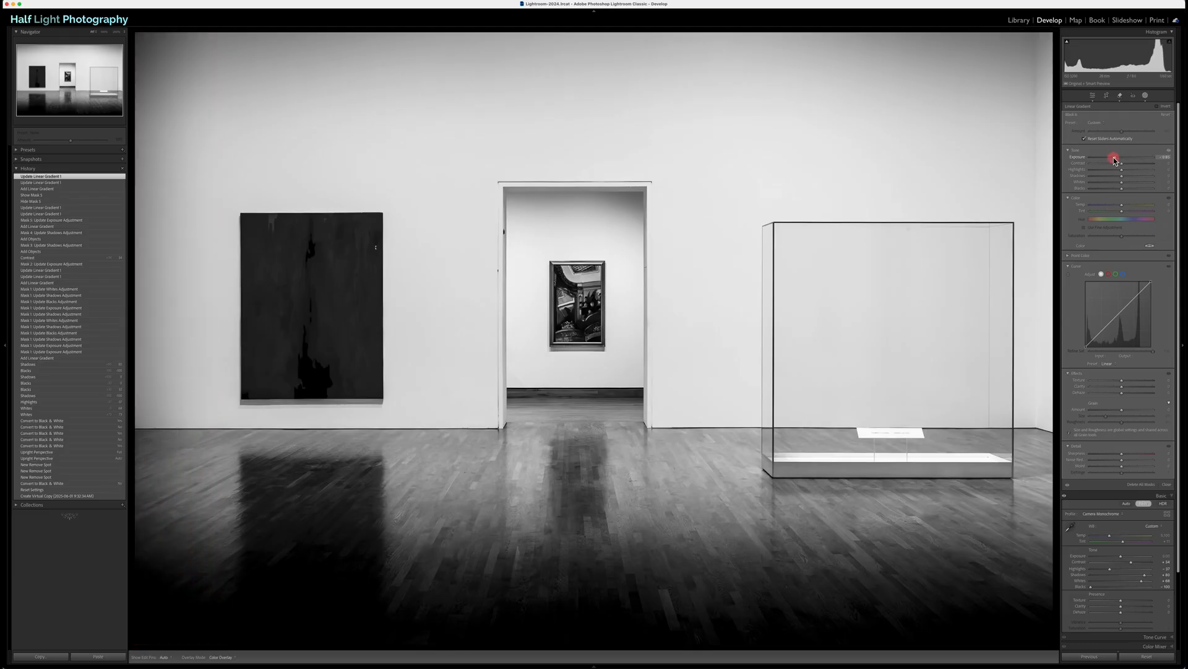
pyautogui.moveTo(1114, 159); pyautogui.dragTo(1114, 159)
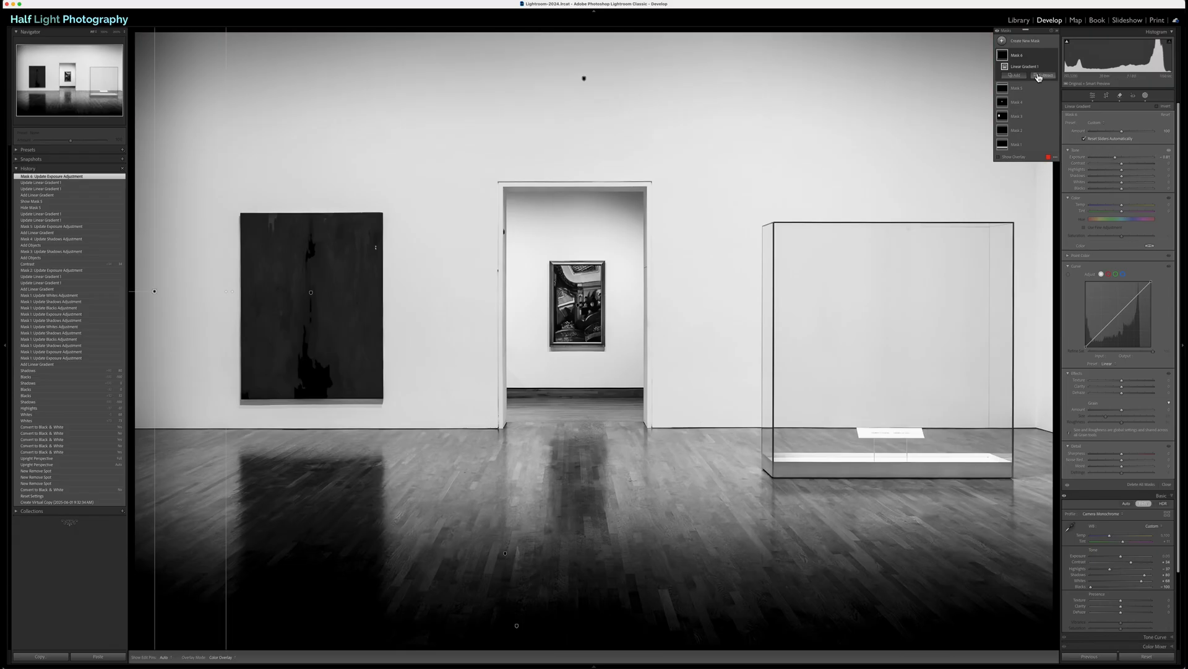
pyautogui.click(1055, 55)
pyautogui.click(1055, 56)
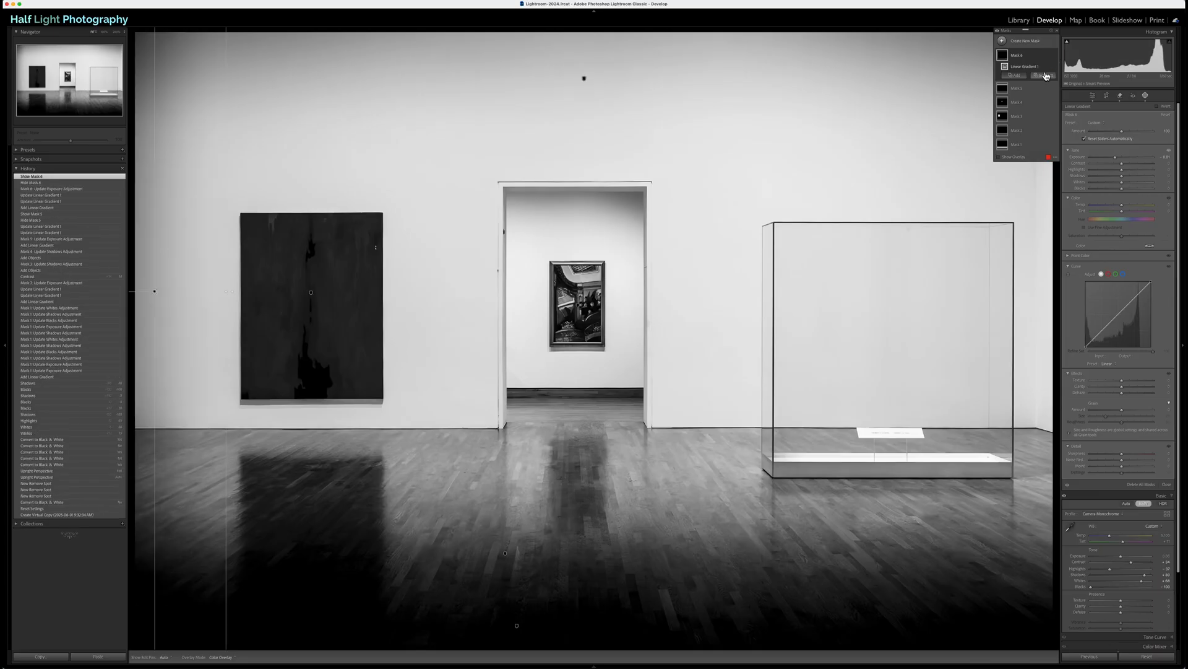
# Step: Subtract a linear gradient from the left-edge mask to exclude the already dark foreground floor, extending its transition down the floor
pyautogui.click(1045, 76)
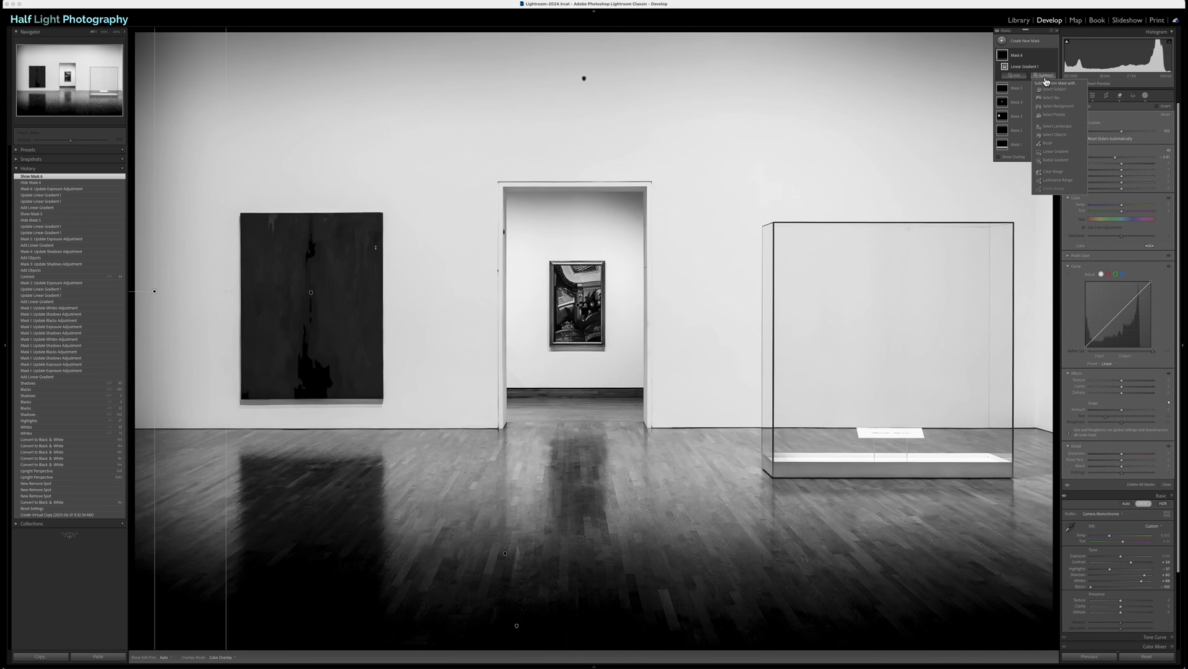
pyautogui.click(1063, 151)
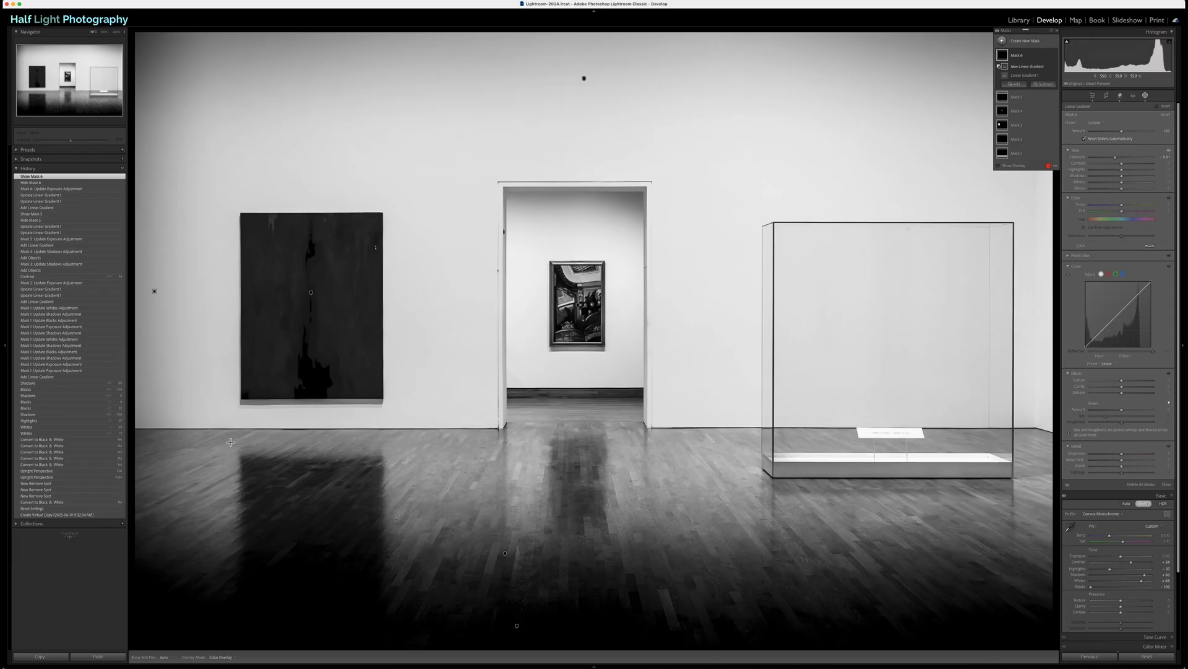
pyautogui.moveTo(229, 444); pyautogui.dragTo(229, 436)
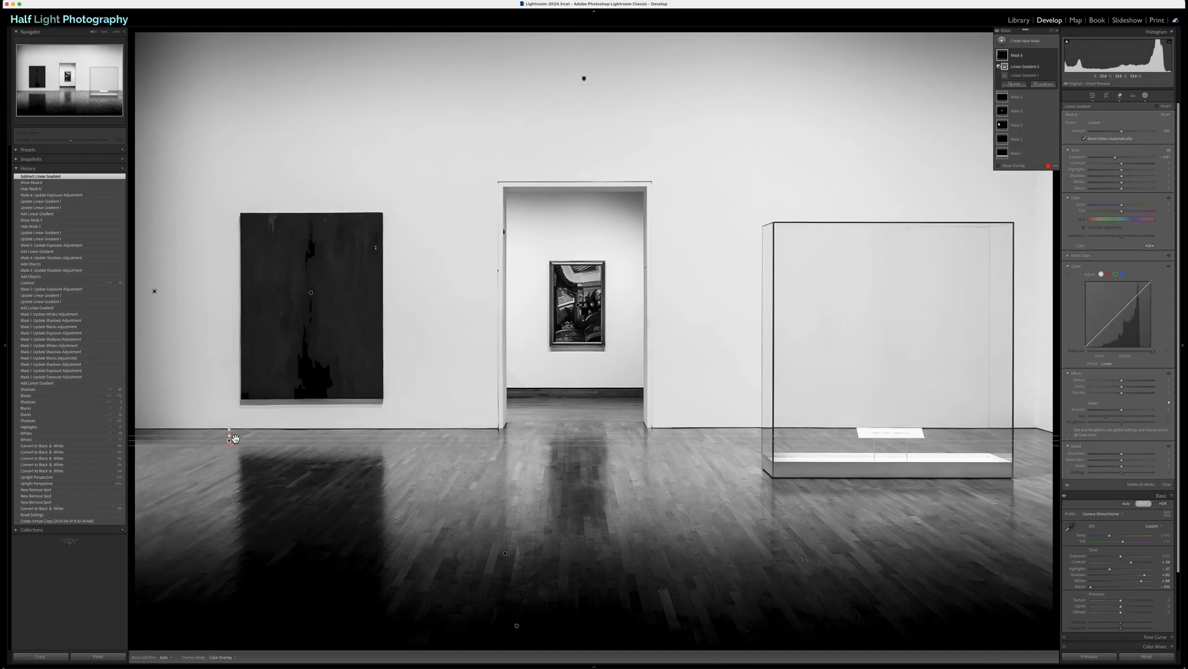
pyautogui.moveTo(229, 443); pyautogui.dragTo(229, 525)
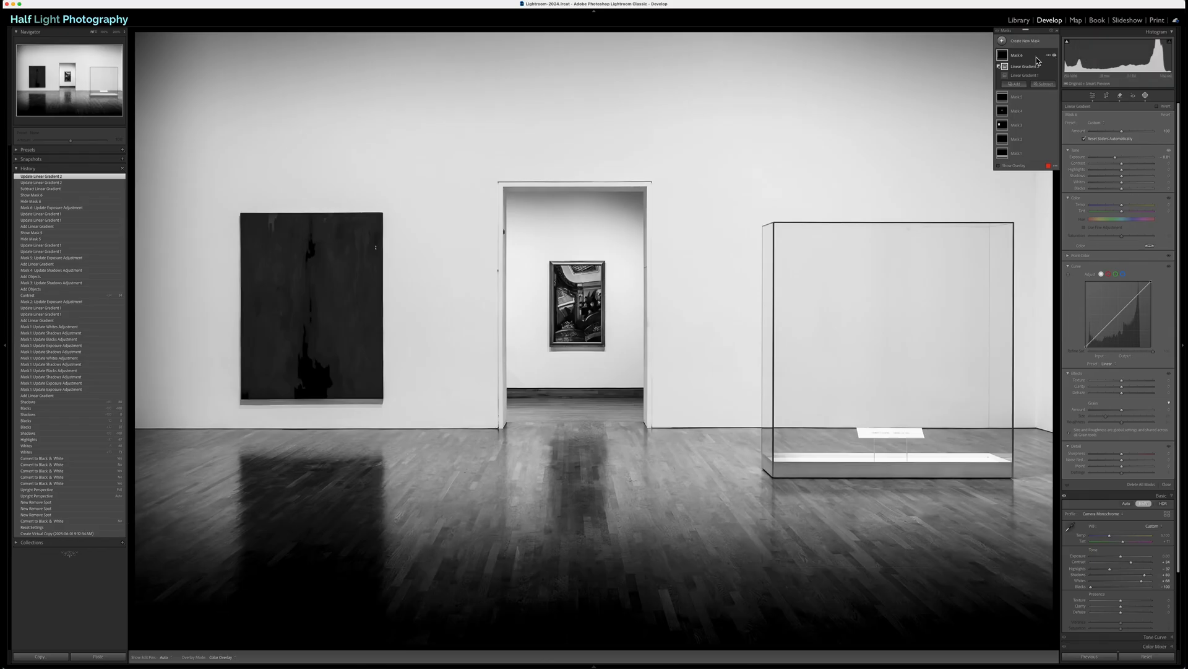
# Step: Darken the photo's right edge with a linear gradient fading inward across the display case at slightly reduced Exposure
pyautogui.click(1003, 43)
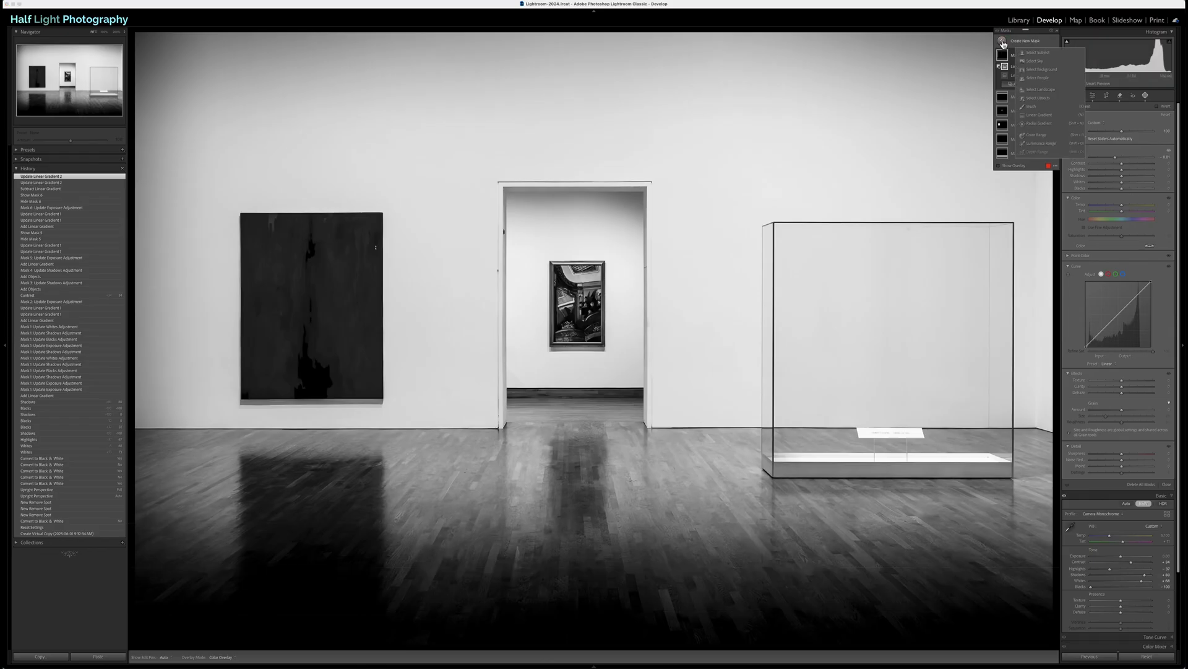
pyautogui.click(1052, 118)
pyautogui.moveTo(1050, 214)
pyautogui.mouseDown()
pyautogui.moveTo(947, 218)
pyautogui.moveTo(1047, 216)
pyautogui.mouseUp()
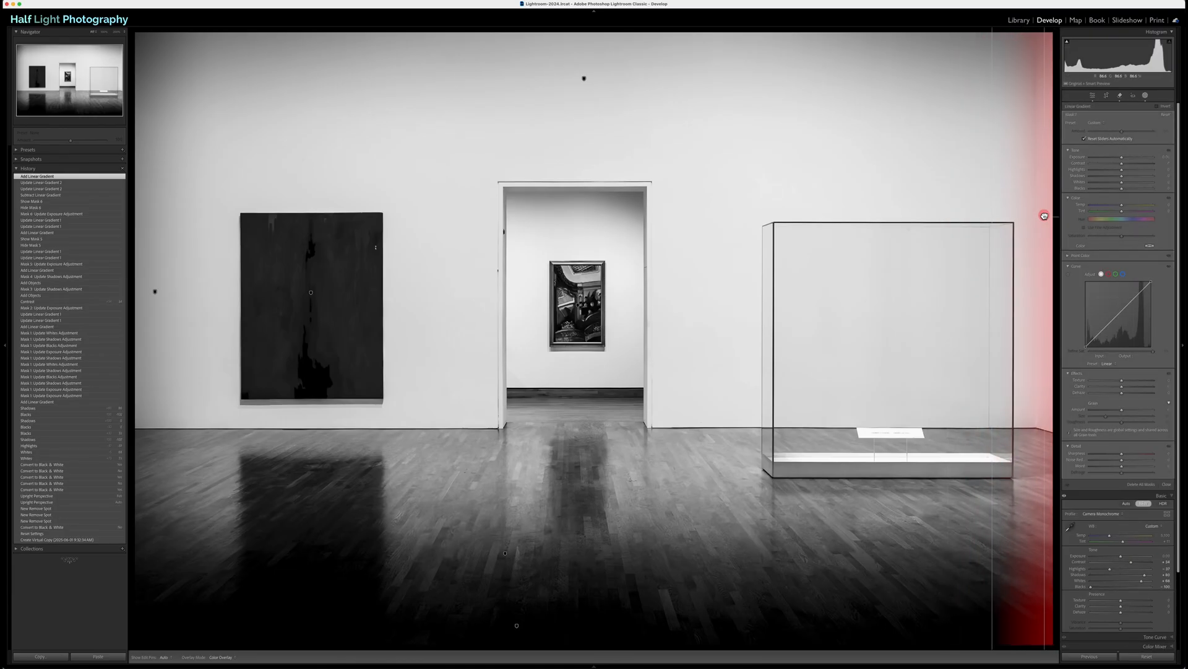
pyautogui.moveTo(995, 213); pyautogui.dragTo(959, 217)
pyautogui.moveTo(1120, 159); pyautogui.dragTo(1117, 161)
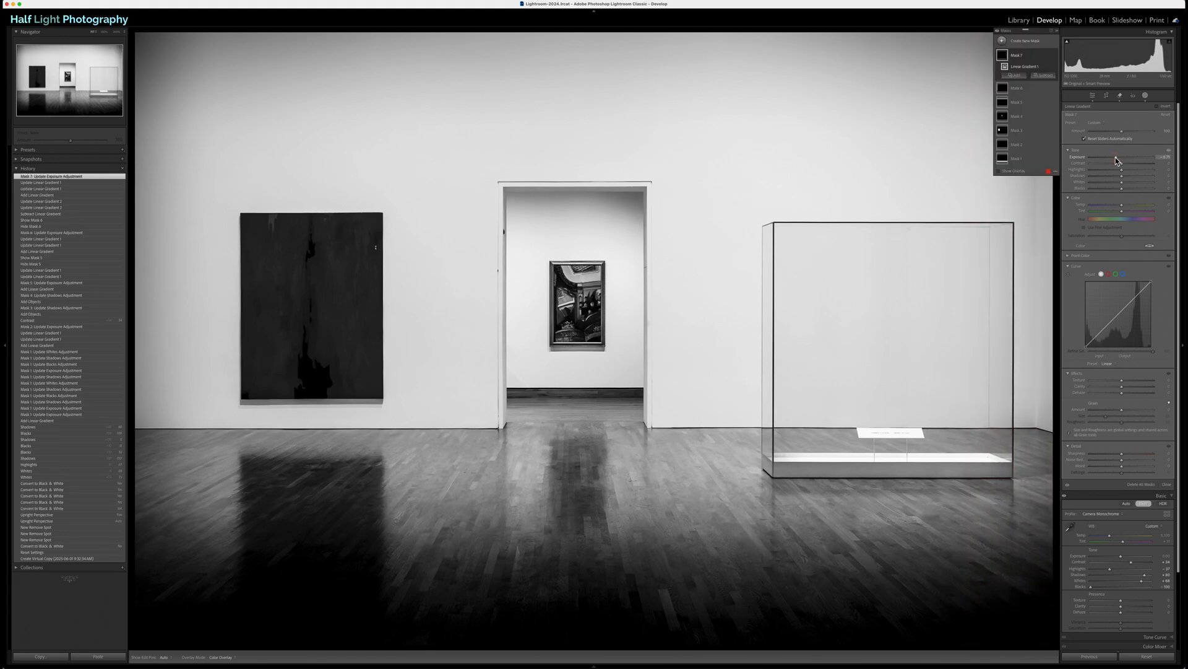
# Step: Subtract a linear gradient rising from the lower floor from the right-edge mask, and close and reopen masking to review the masks
pyautogui.click(1042, 75)
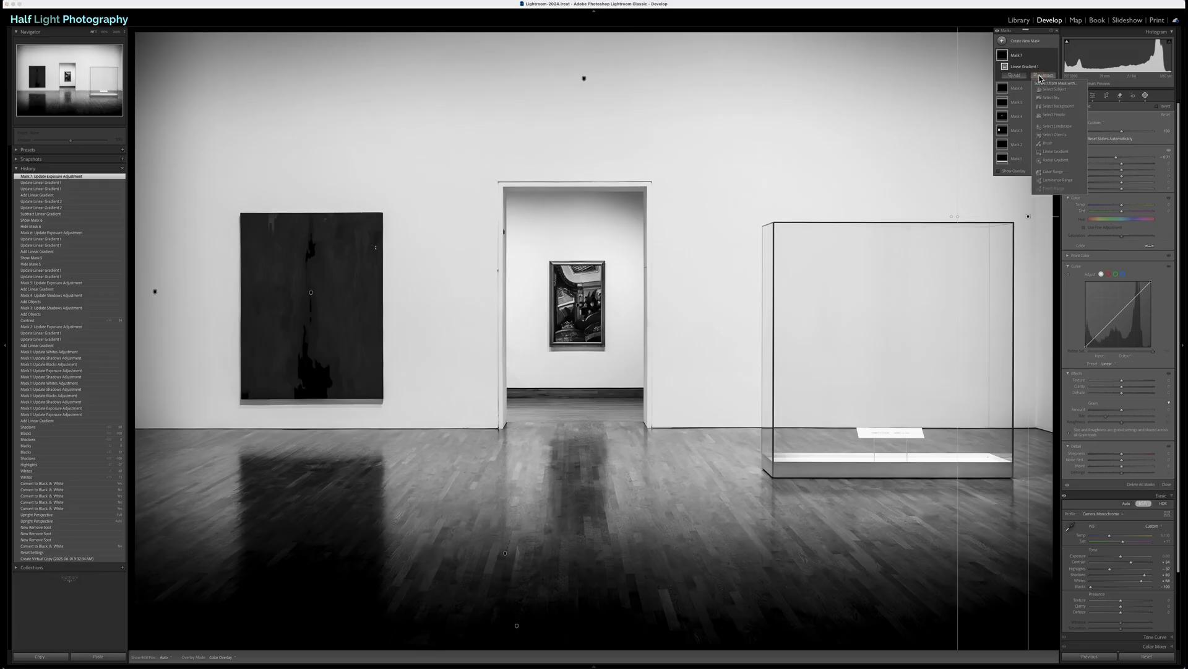
pyautogui.click(1056, 152)
pyautogui.moveTo(1010, 625); pyautogui.dragTo(1003, 560)
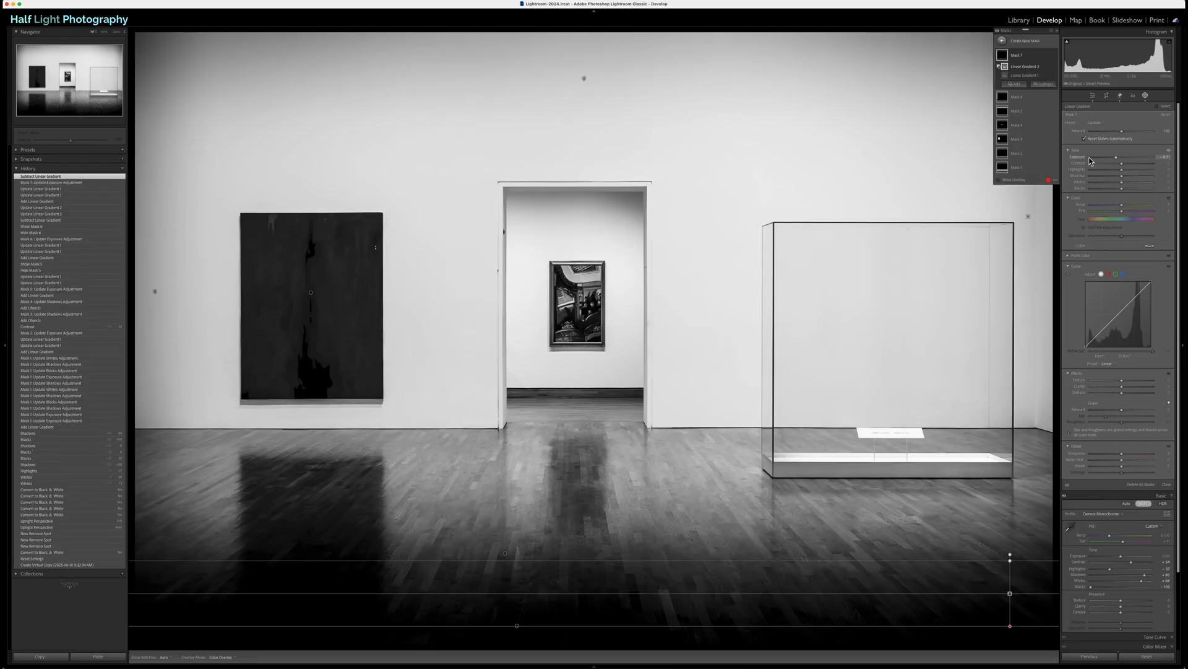
pyautogui.click(1093, 96)
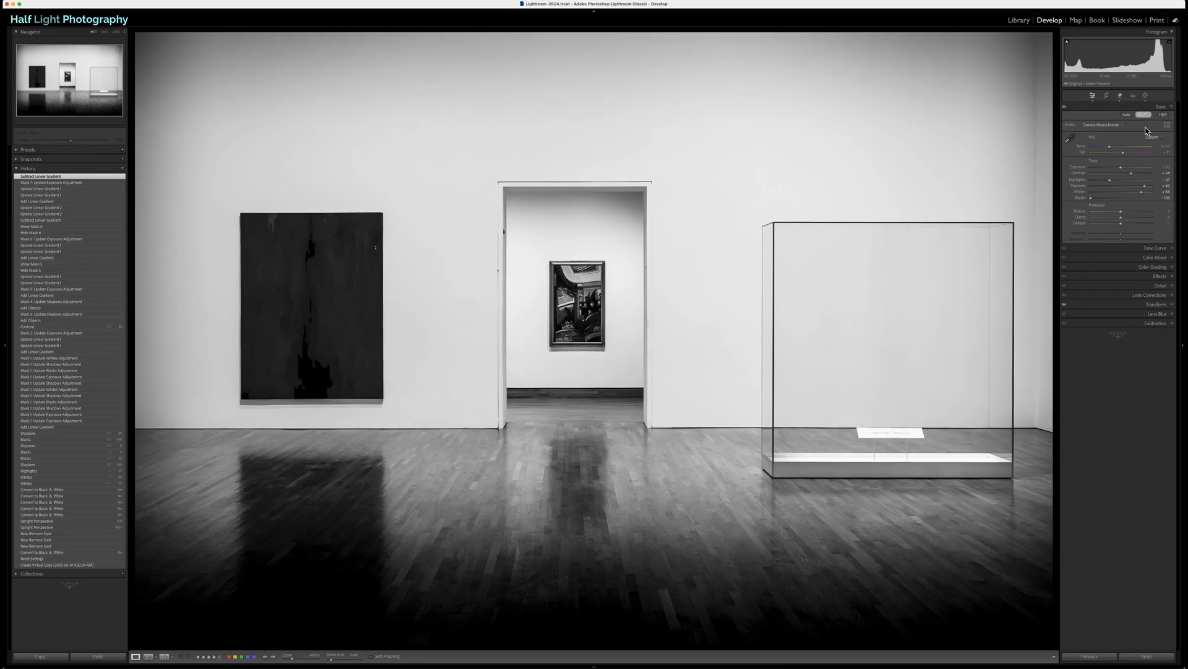
pyautogui.click(1146, 97)
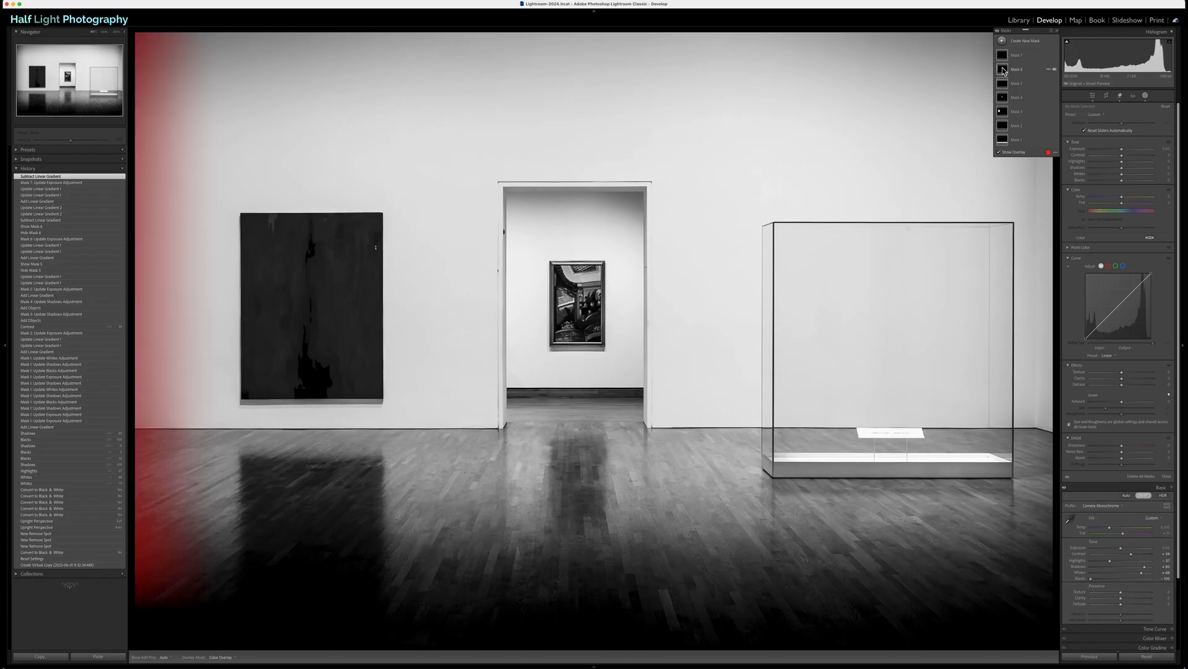
# Step: Try to brighten the doorway area with a feathered radial gradient centred on the framed picture, raising Whites and adjusting Highlights
pyautogui.click(1003, 41)
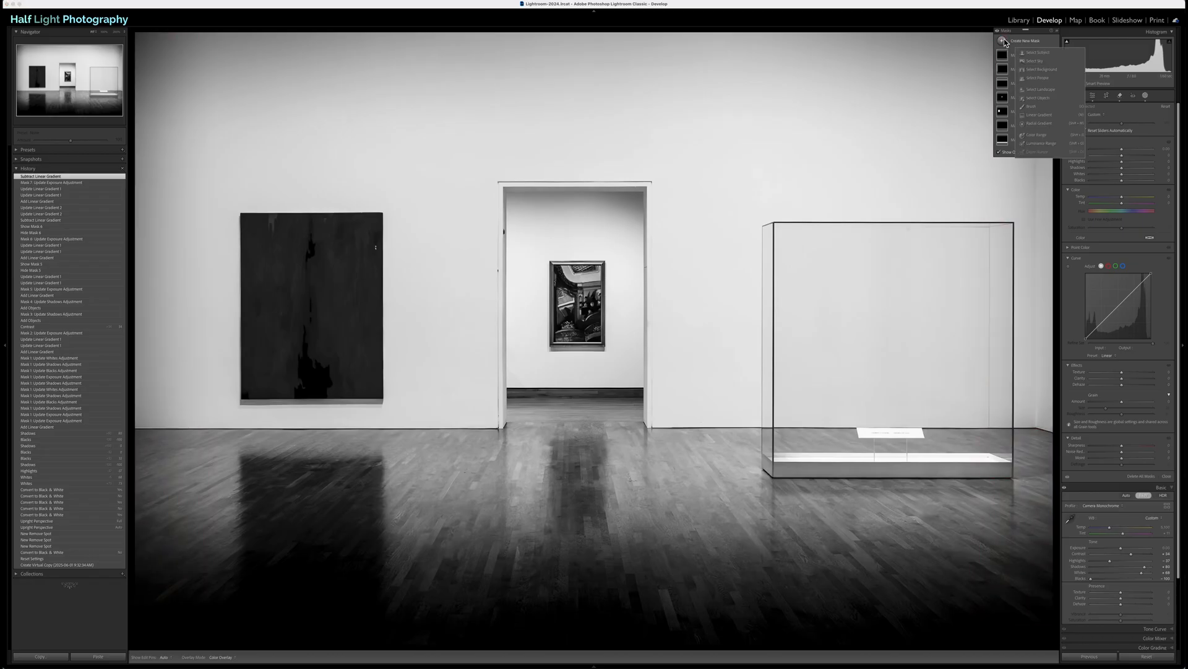
pyautogui.click(1040, 124)
pyautogui.moveTo(529, 174); pyautogui.dragTo(679, 358)
pyautogui.moveTo(528, 173)
pyautogui.mouseDown()
pyautogui.moveTo(582, 295)
pyautogui.moveTo(579, 283)
pyautogui.mouseUp()
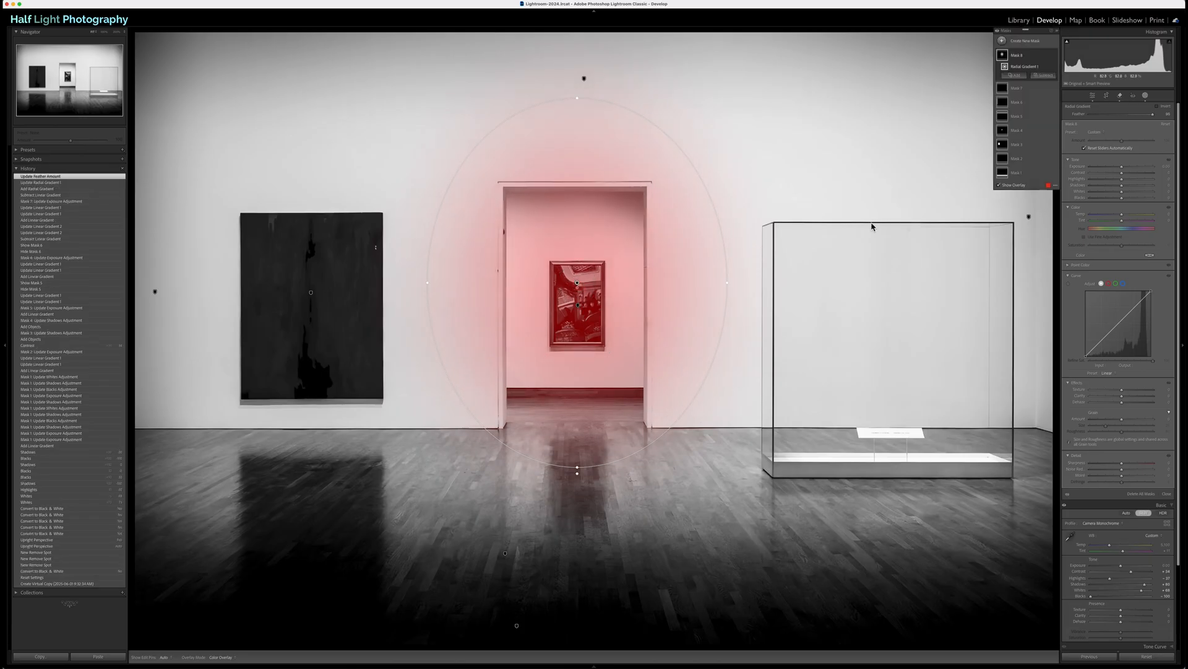
pyautogui.moveTo(1123, 195); pyautogui.dragTo(1130, 194)
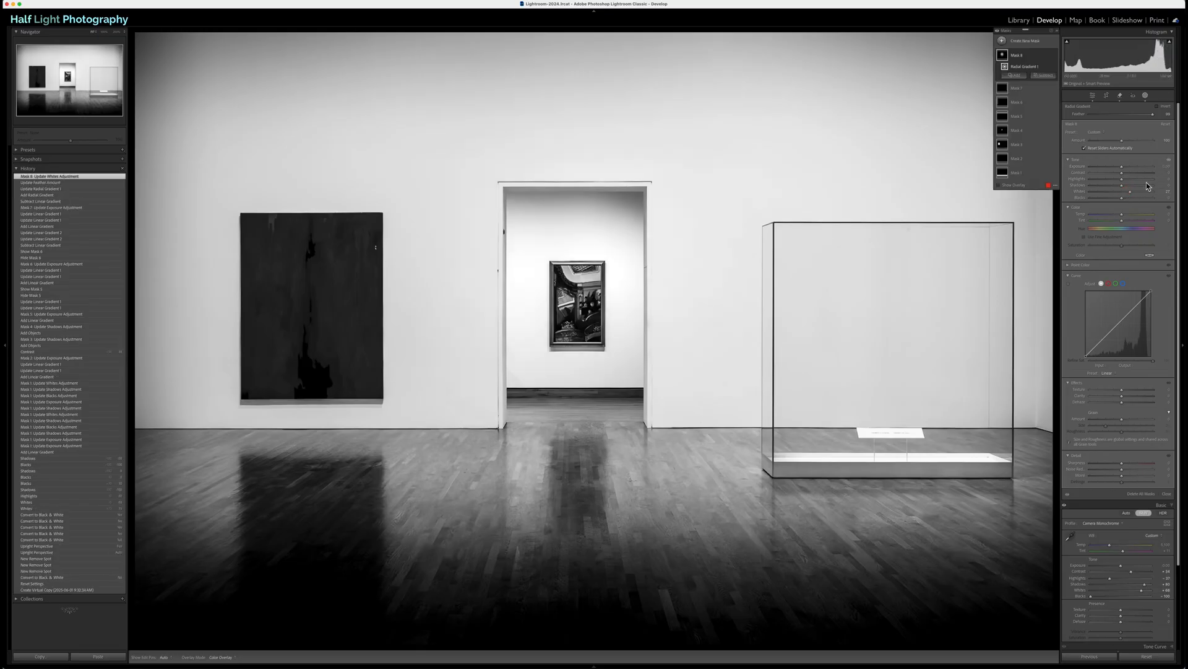
pyautogui.moveTo(1129, 194); pyautogui.dragTo(1130, 195)
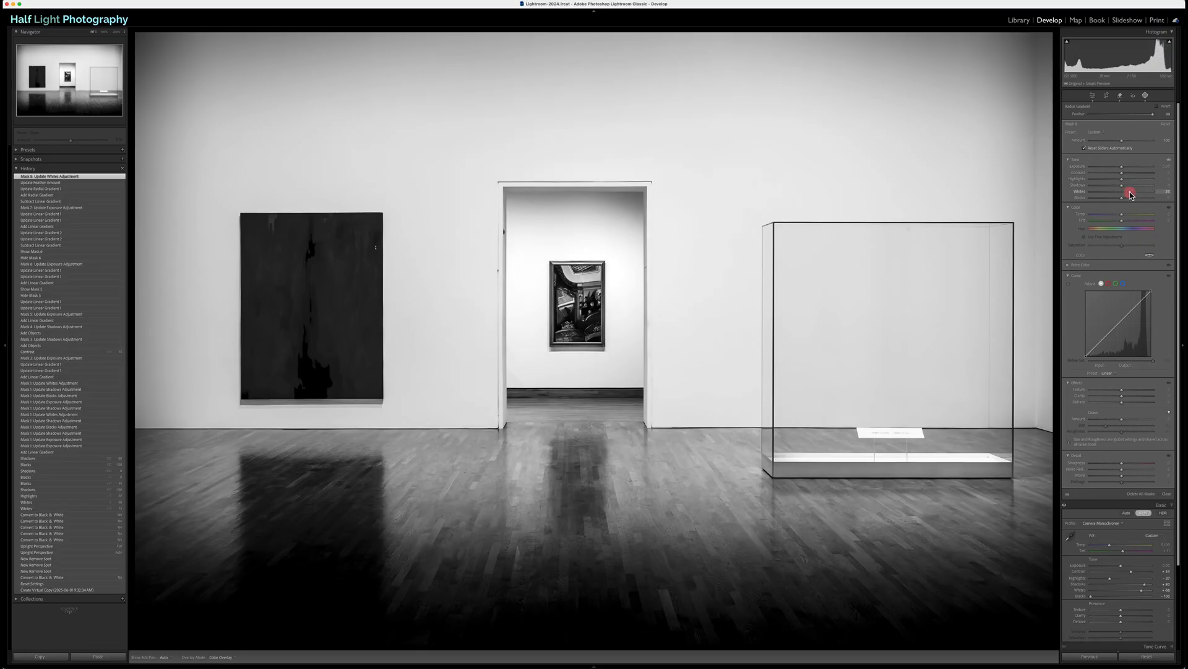
pyautogui.moveTo(1121, 179)
pyautogui.mouseDown()
pyautogui.moveTo(1091, 181)
pyautogui.moveTo(1139, 195)
pyautogui.mouseUp()
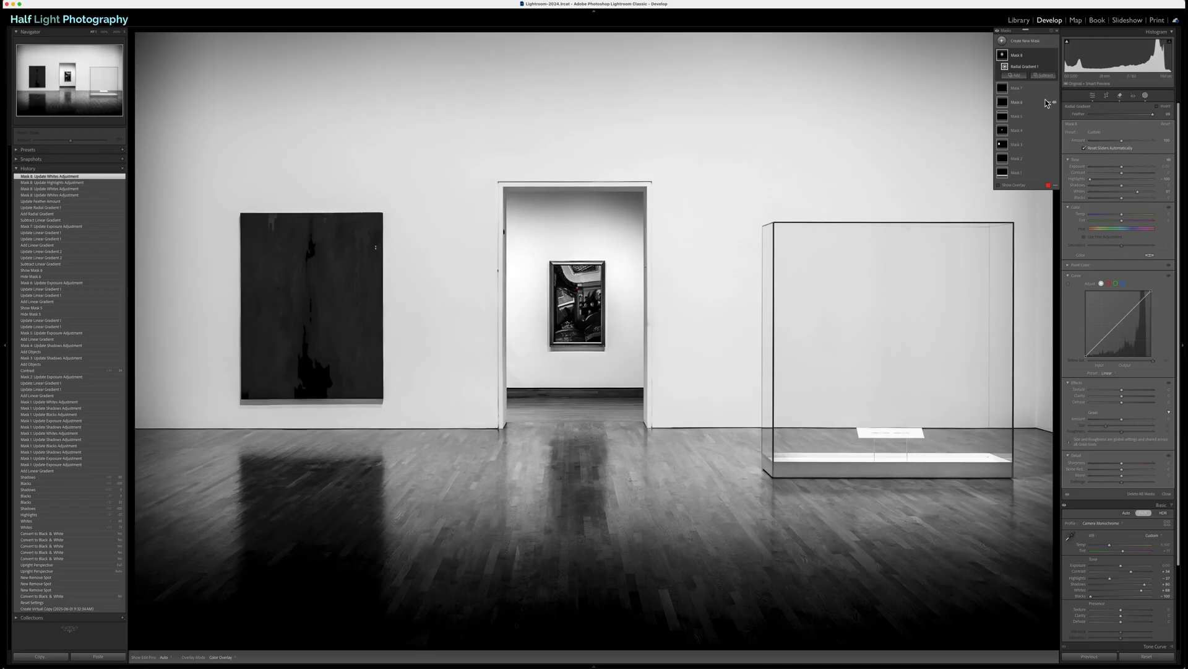
# Step: Compare the doorway's radial gradient mask off and on repeatedly, and delete the mask
pyautogui.click(1055, 57)
pyautogui.click(1055, 56)
pyautogui.click(1054, 56)
pyautogui.click(1054, 56)
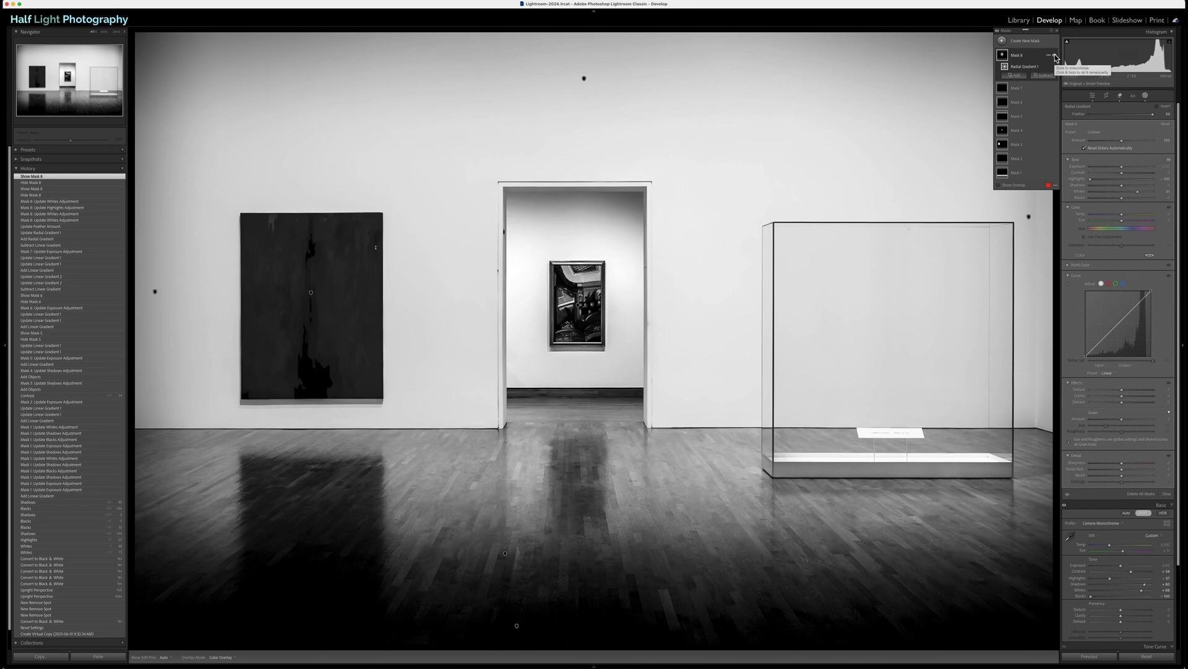
pyautogui.click(1055, 56)
pyautogui.click(1055, 56)
pyautogui.click(1055, 56)
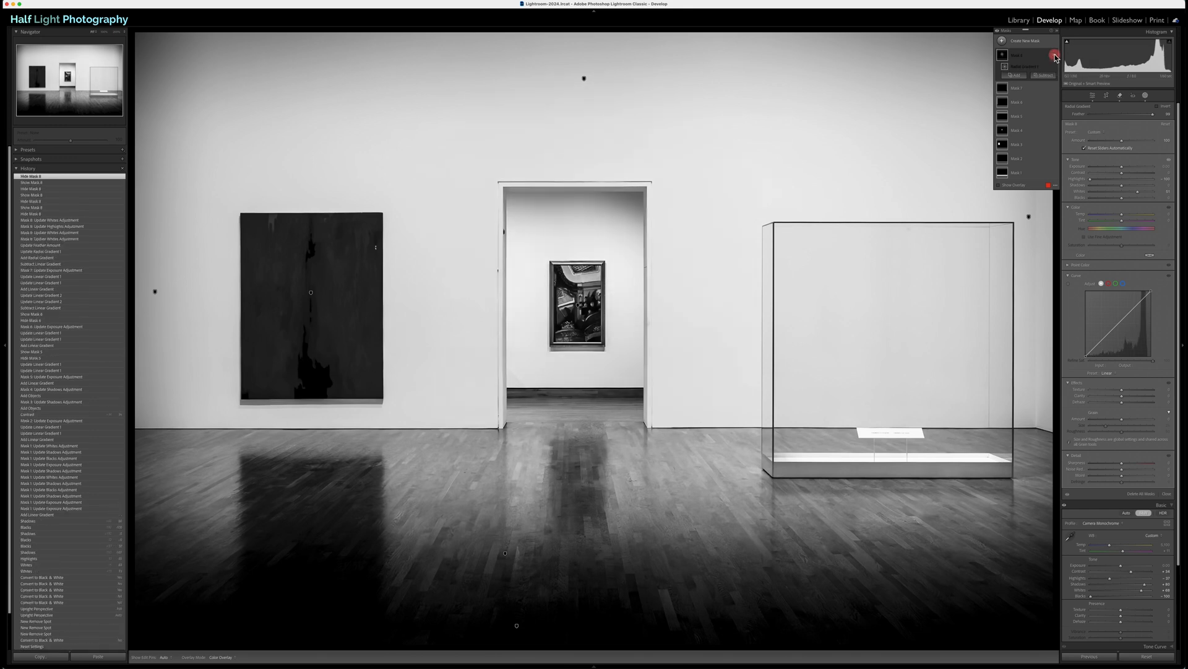
pyautogui.click(1036, 55)
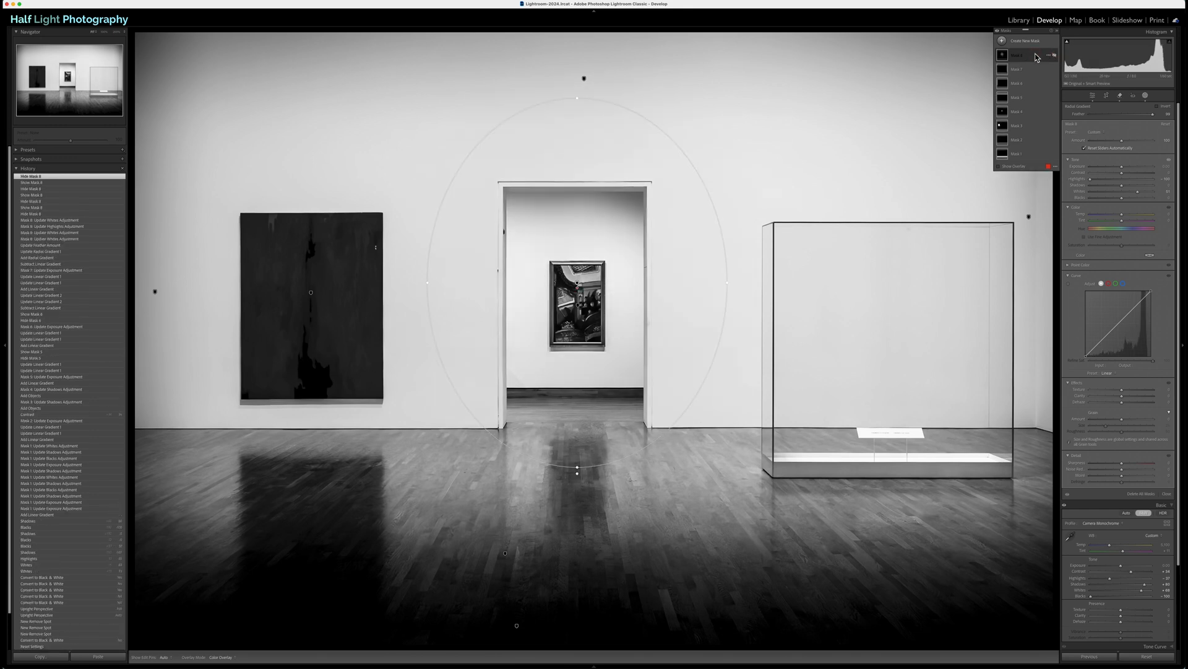
pyautogui.press('Delete')
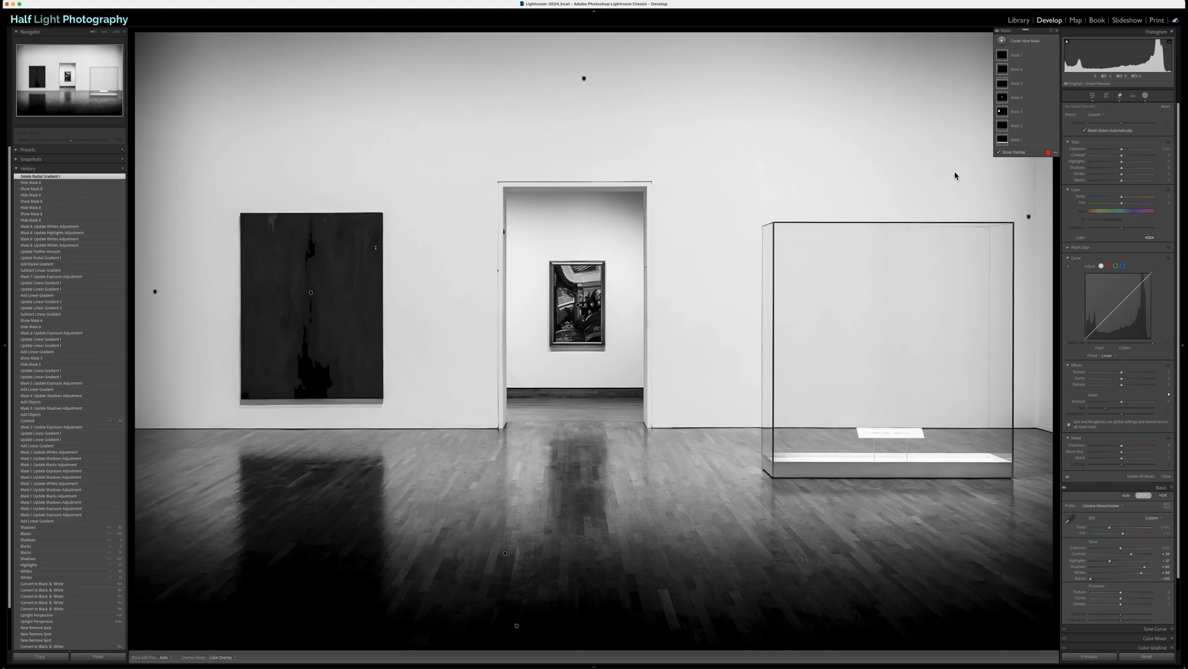
# Step: Mask the glass display case as an object, raise its Contrast, Highlights, Whites and slightly Exposure, lower its Shadows, and compare off and on
pyautogui.click(1003, 42)
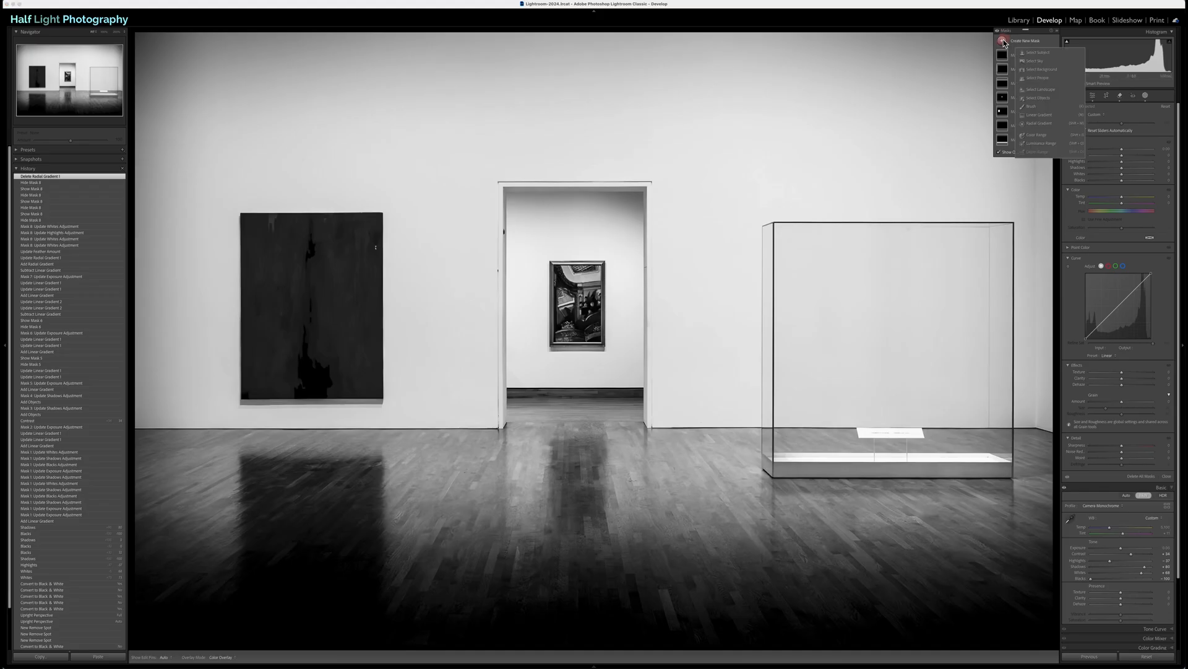
pyautogui.click(1032, 99)
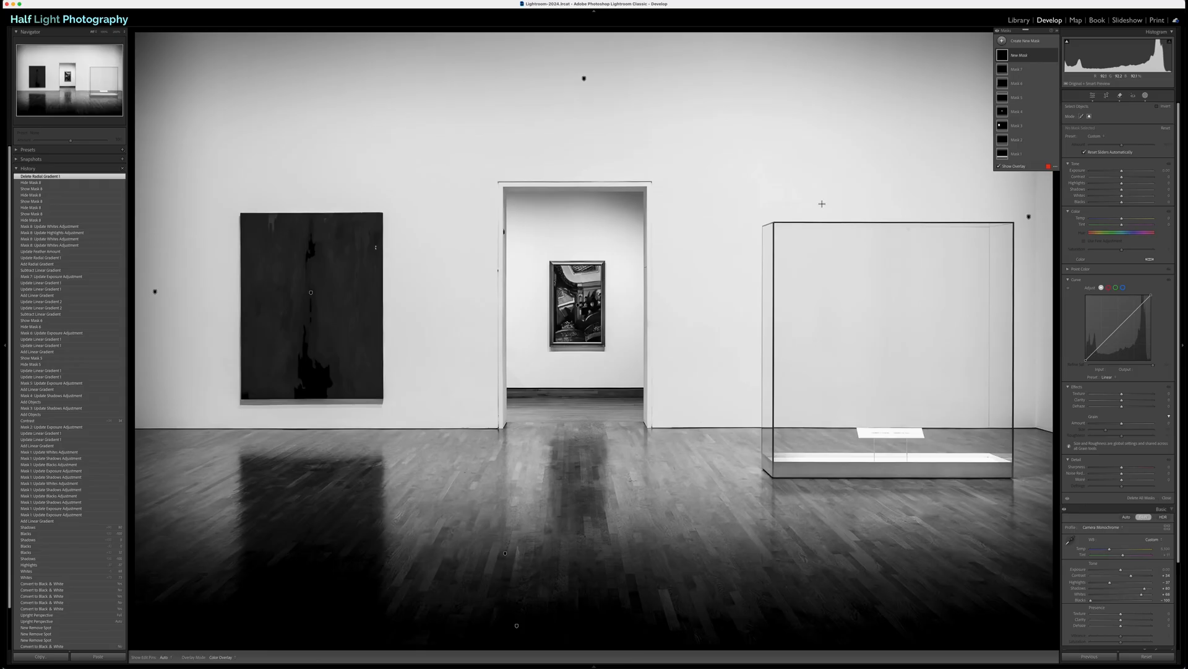
pyautogui.moveTo(745, 192); pyautogui.dragTo(1021, 492)
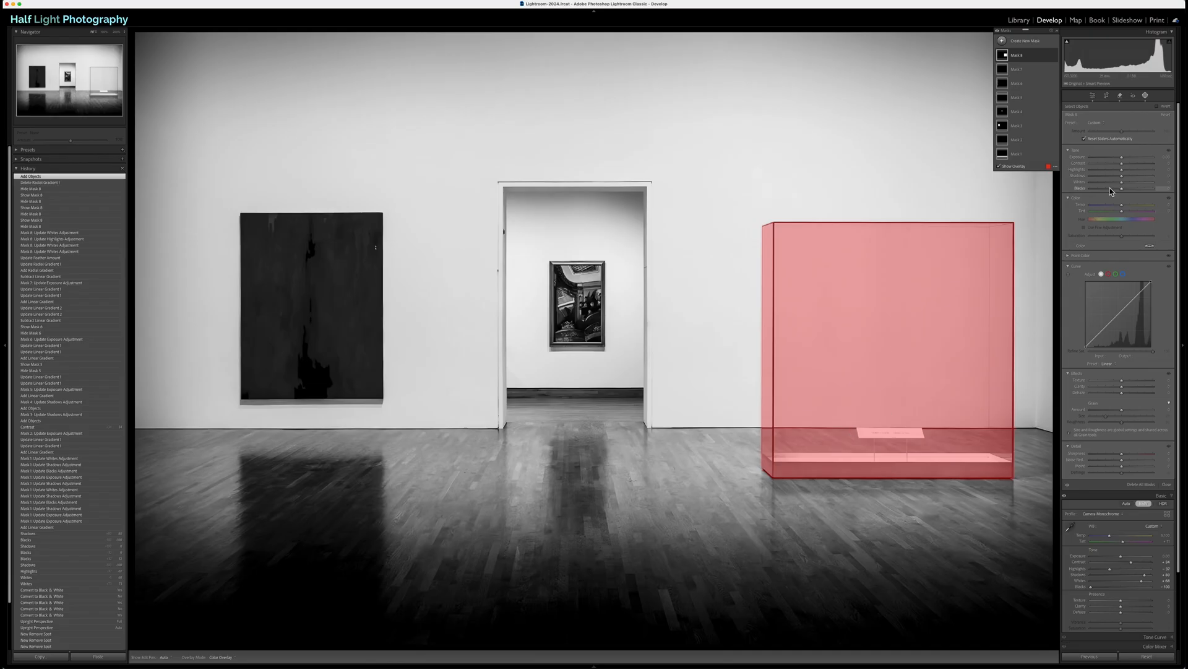
pyautogui.moveTo(1122, 164)
pyautogui.mouseDown()
pyautogui.moveTo(1144, 166)
pyautogui.moveTo(1128, 185)
pyautogui.moveTo(1129, 171)
pyautogui.moveTo(1103, 179)
pyautogui.moveTo(1124, 159)
pyautogui.mouseUp()
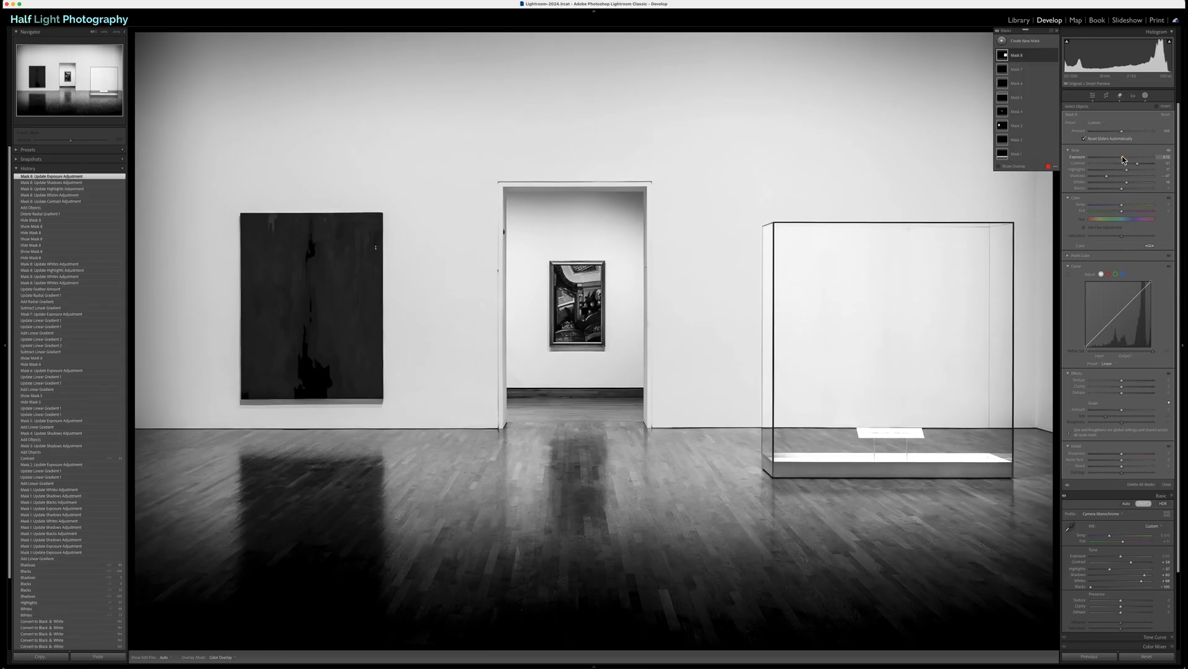
pyautogui.click(1055, 56)
pyautogui.click(1055, 56)
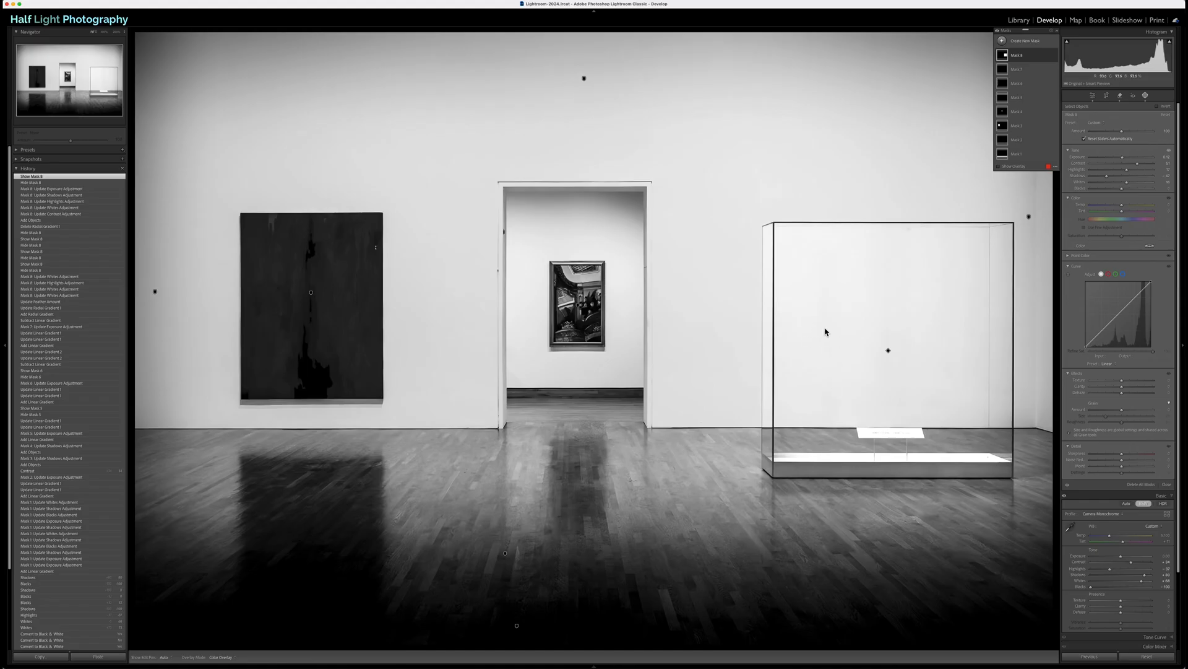
# Step: Subtract a narrow vertical linear gradient at the case's left front edge from the display-case mask, compare the mask off and on, and close masking
pyautogui.click(1033, 61)
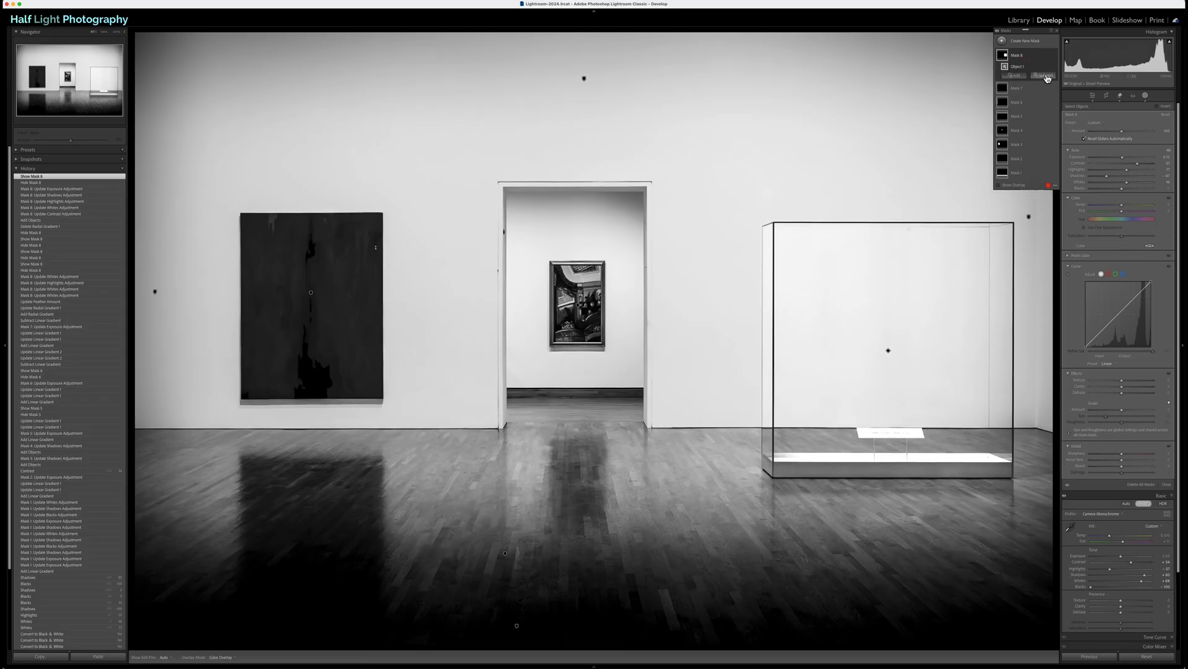
pyautogui.click(1045, 75)
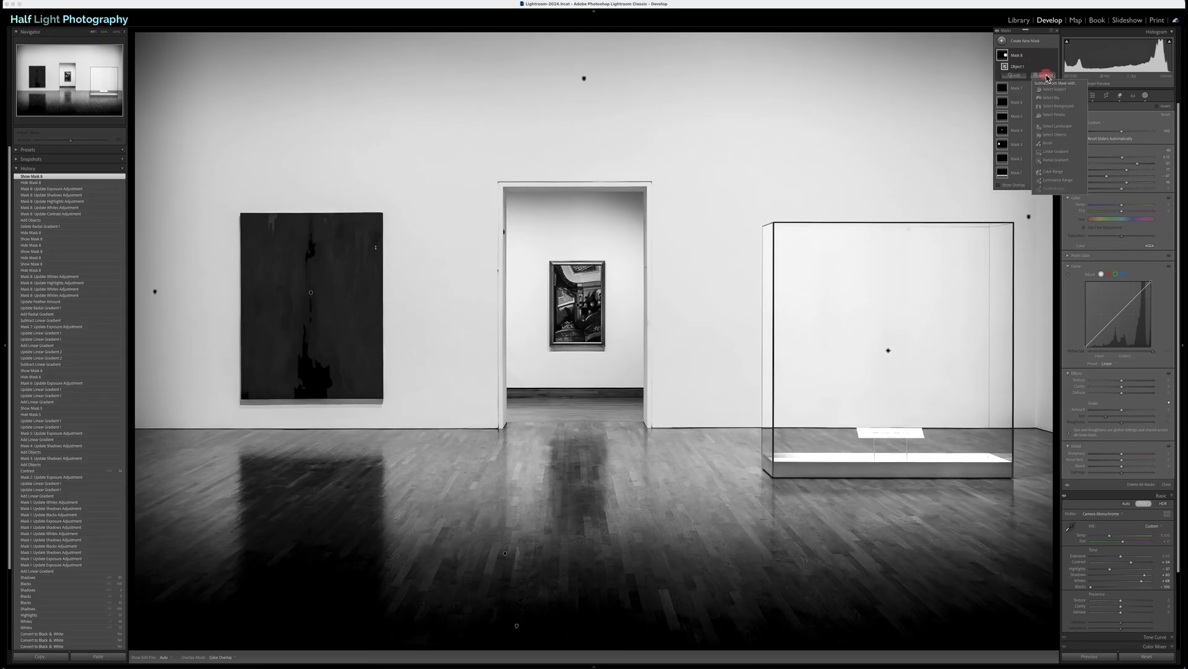
pyautogui.click(1058, 152)
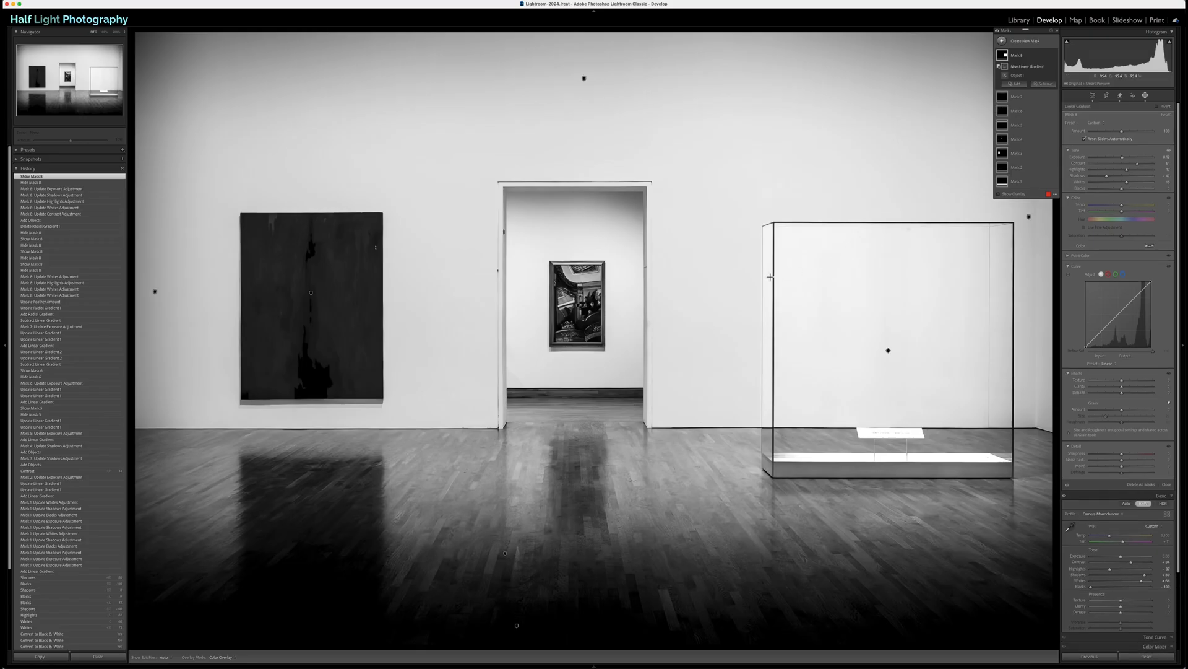
pyautogui.moveTo(773, 277); pyautogui.dragTo(776, 277)
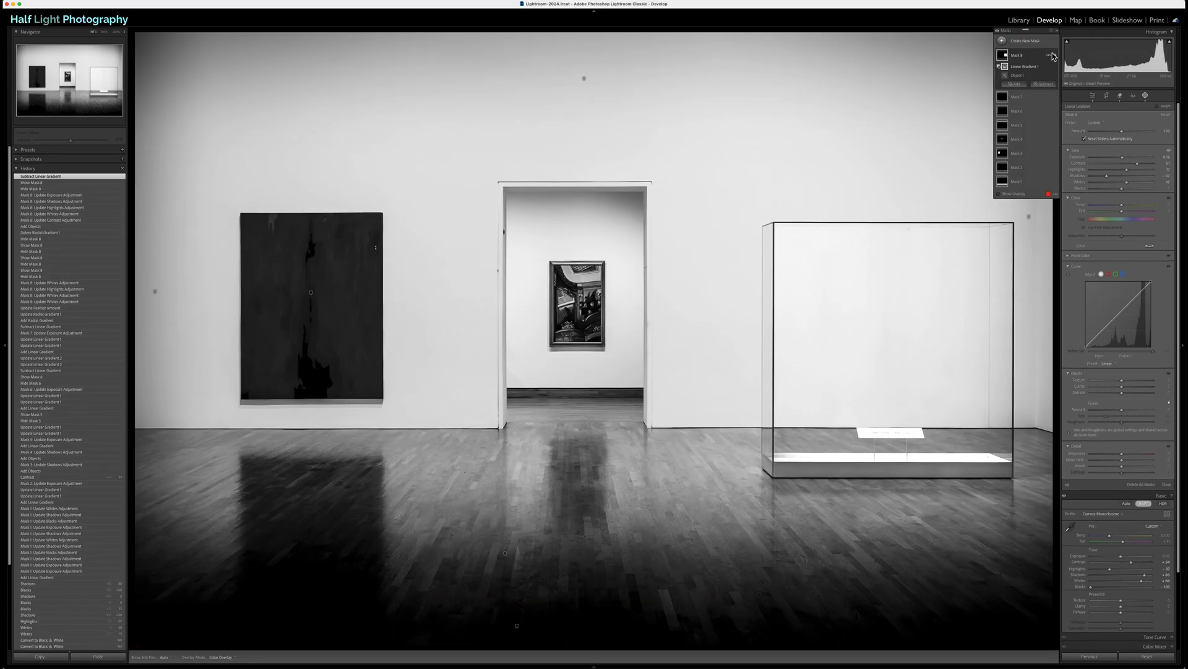
pyautogui.click(1055, 55)
pyautogui.click(1056, 57)
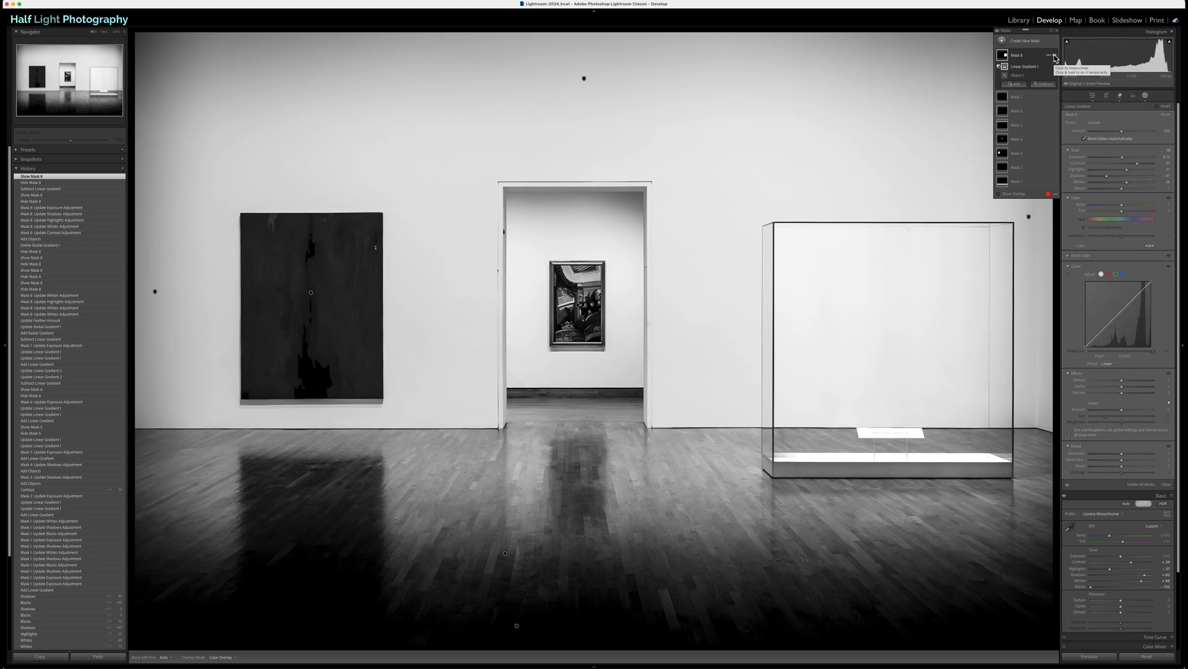
pyautogui.click(1091, 94)
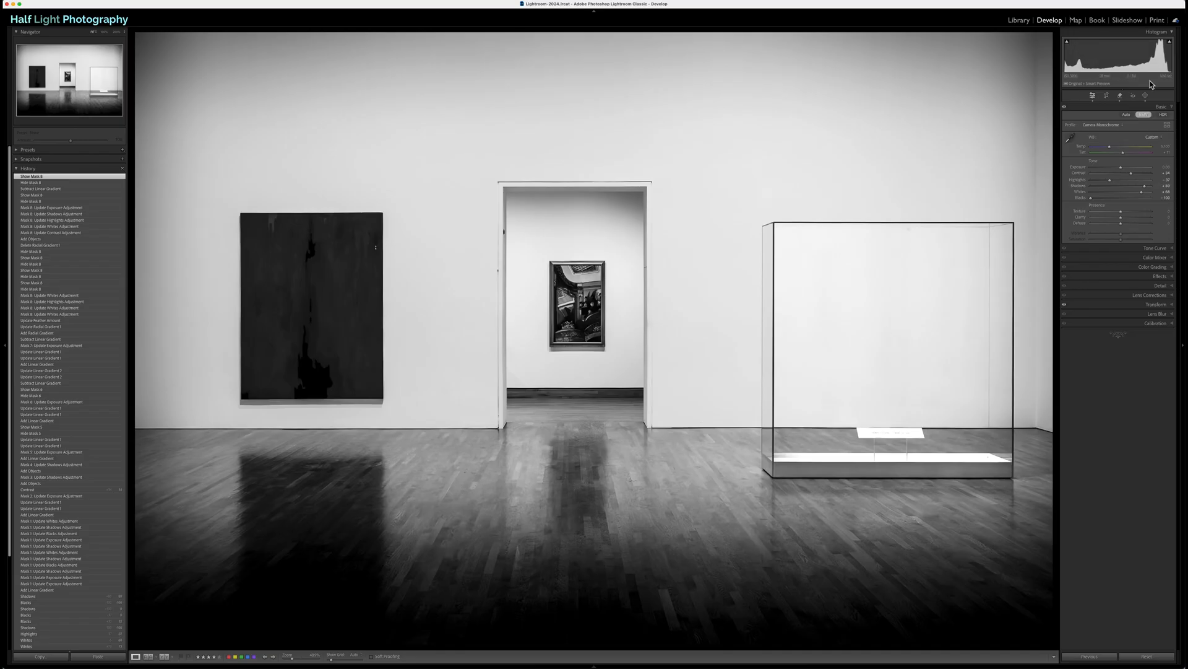
# Step: Add a linear gradient mask covering the floor, fading out upward toward the wall's base, and widen its transition
pyautogui.click(1147, 96)
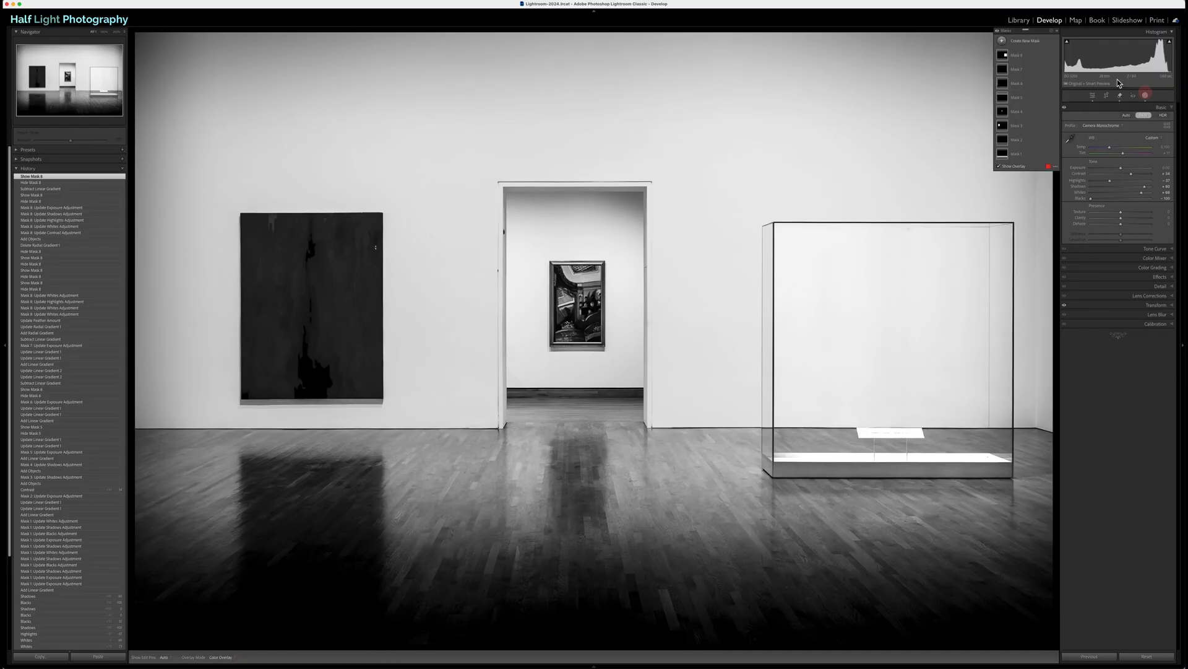
pyautogui.click(1003, 43)
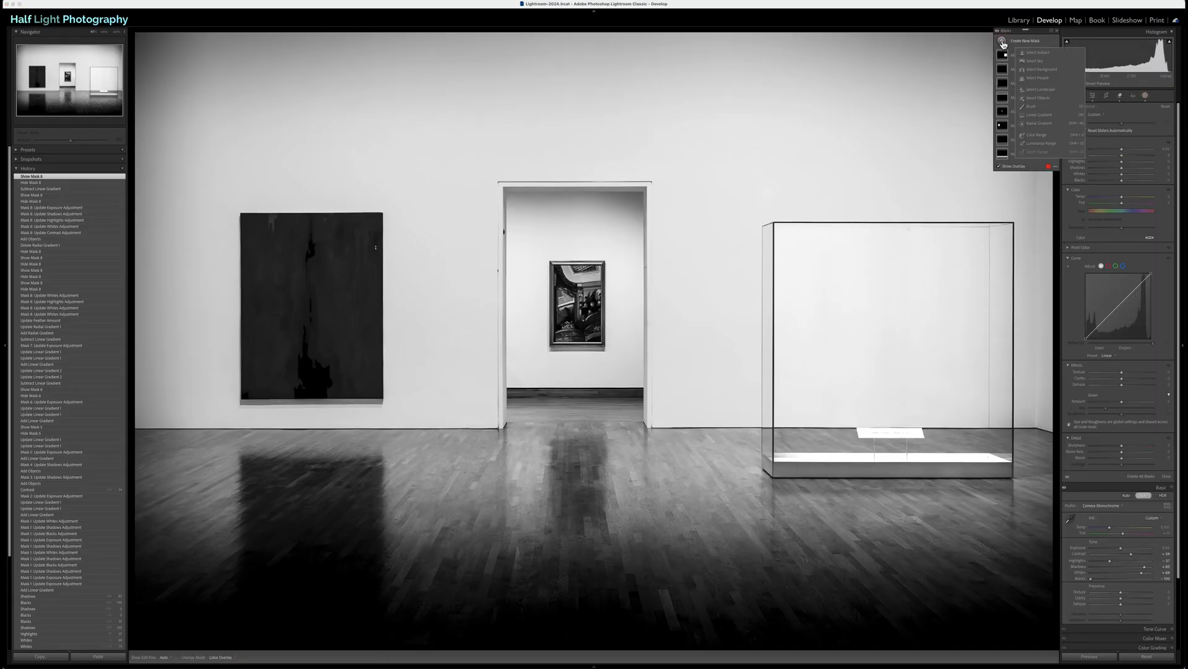
pyautogui.click(1038, 114)
pyautogui.moveTo(556, 479); pyautogui.dragTo(559, 423)
pyautogui.moveTo(557, 479); pyautogui.dragTo(557, 519)
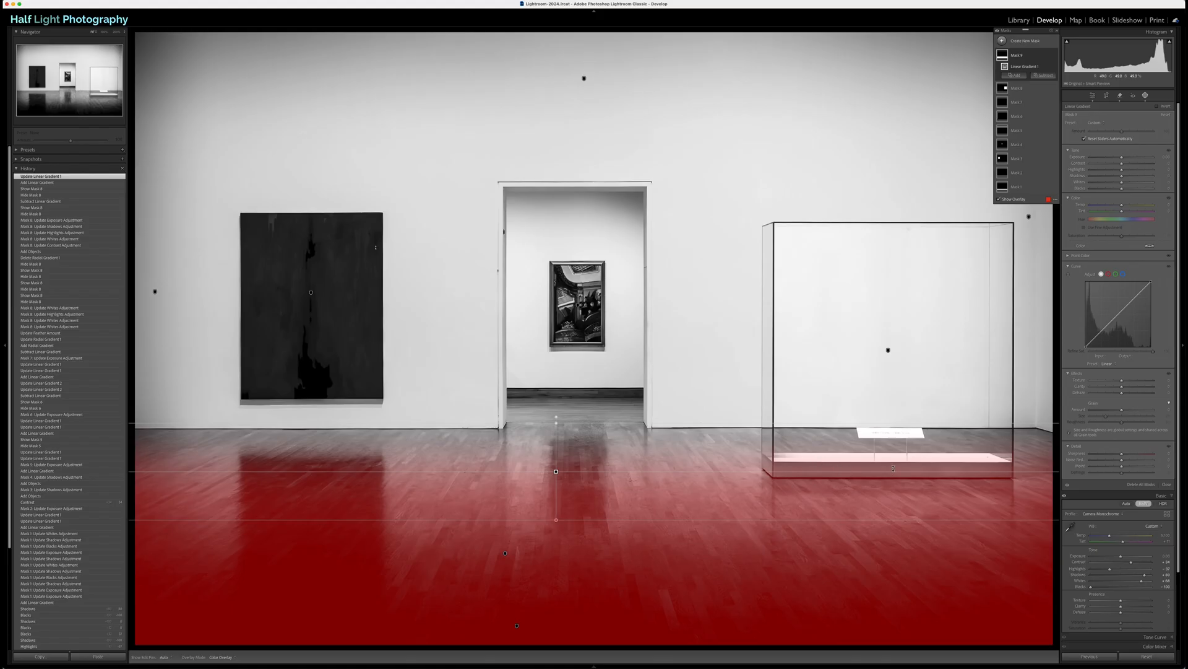
# Step: Subtract the glass display case from the floor mask using object selection
pyautogui.click(1045, 76)
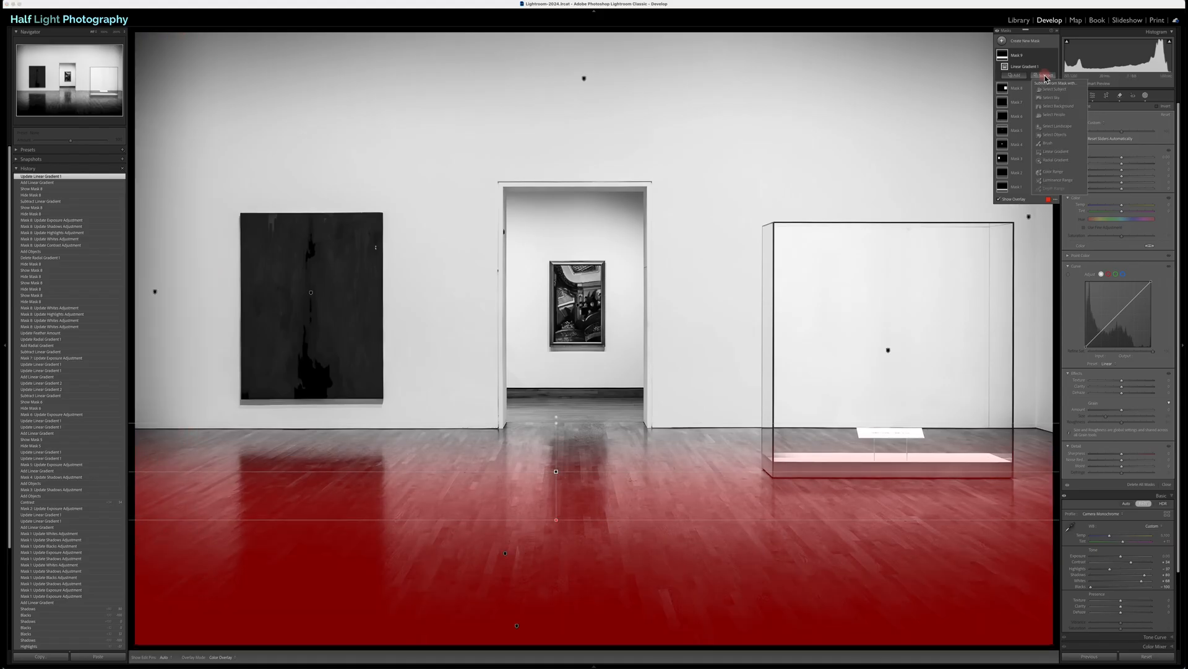
pyautogui.click(1049, 136)
pyautogui.moveTo(747, 203); pyautogui.dragTo(1019, 487)
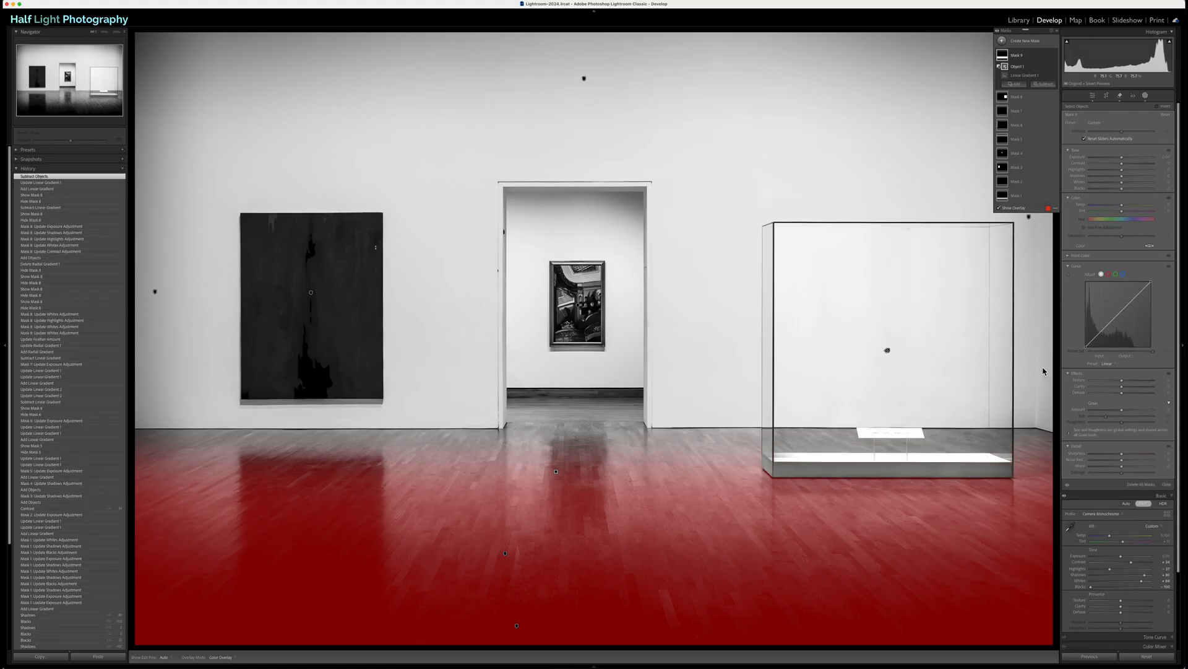
# Step: Raise Clarity, Texture and Shadows on the floor mask, compare it off and on, and close masking
pyautogui.moveTo(1121, 388)
pyautogui.mouseDown()
pyautogui.moveTo(1146, 381)
pyautogui.moveTo(1136, 383)
pyautogui.mouseUp()
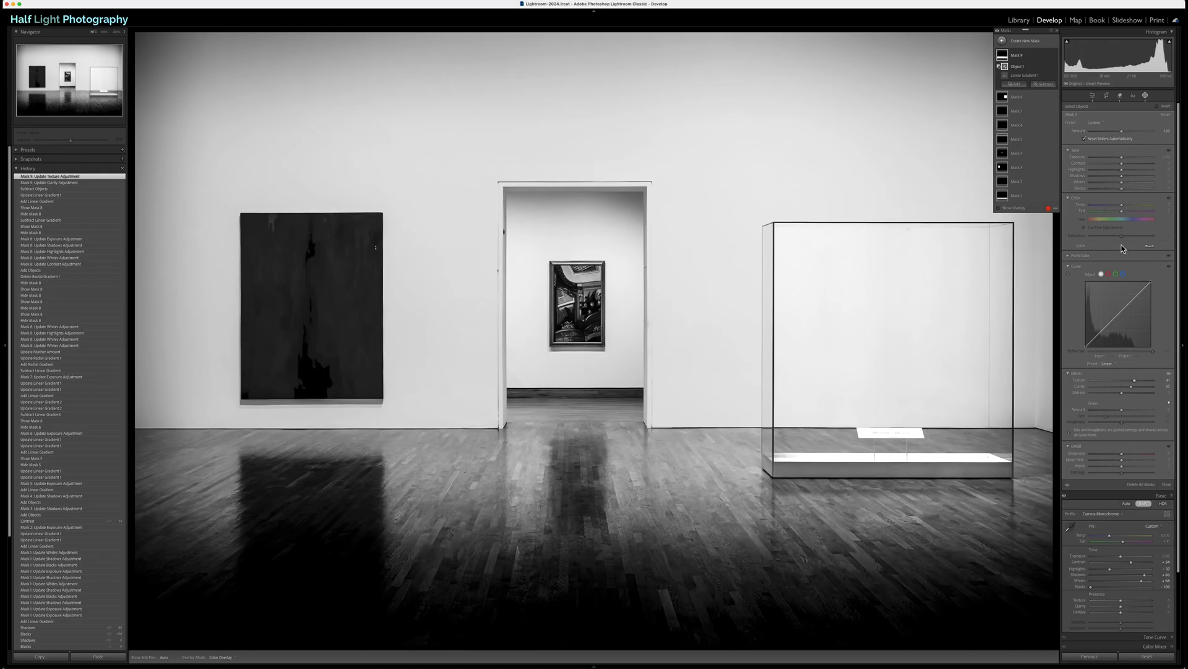
pyautogui.moveTo(1122, 176); pyautogui.dragTo(1148, 180)
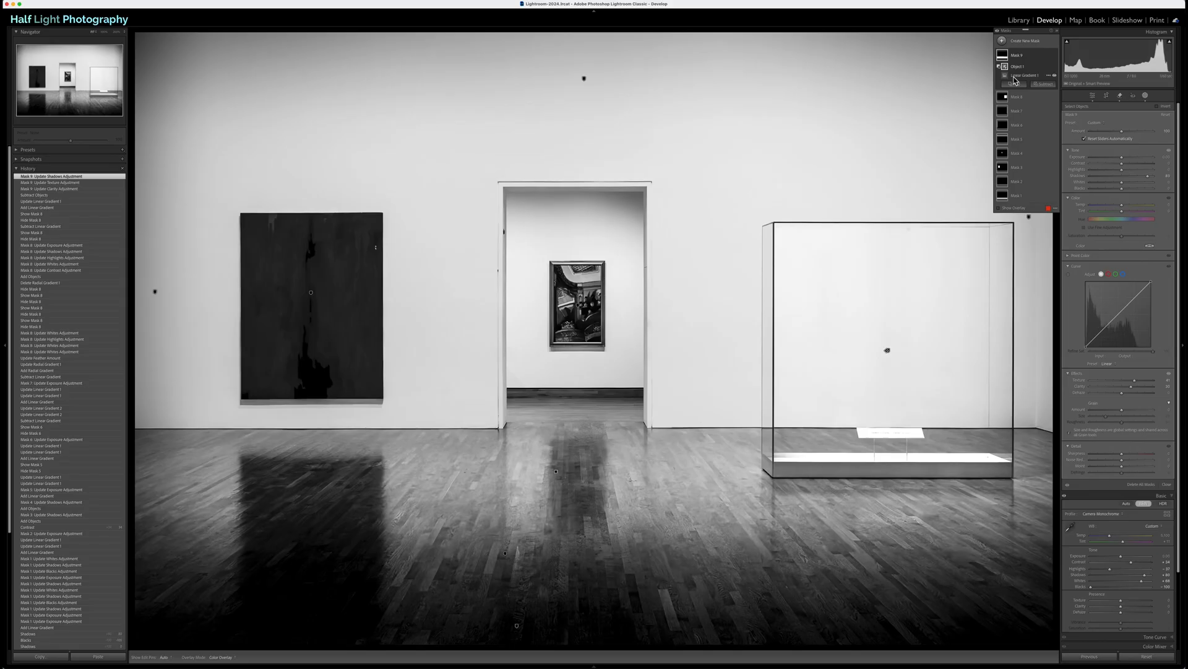
pyautogui.click(1055, 55)
pyautogui.click(1054, 55)
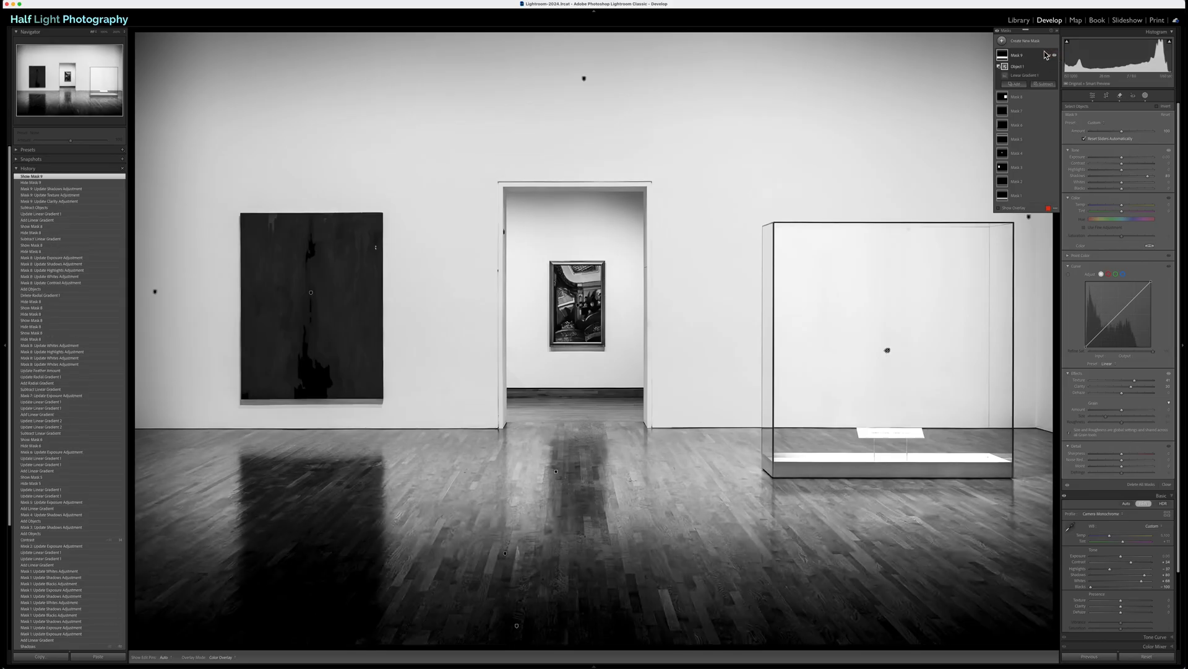
pyautogui.click(1093, 97)
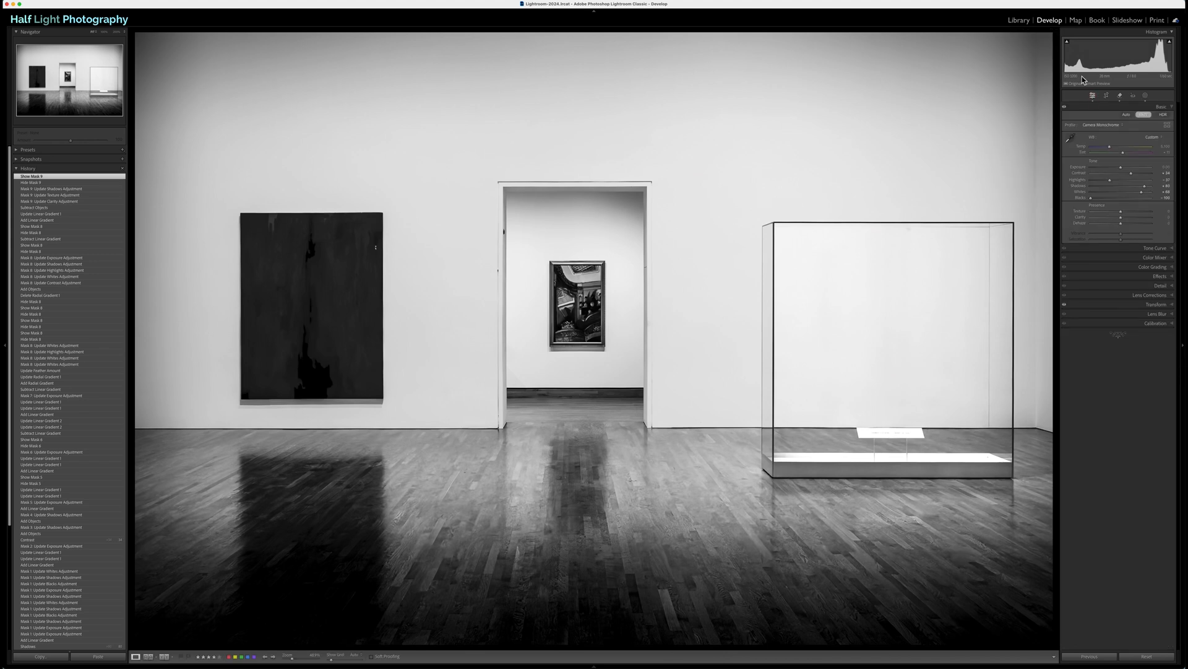
# Step: Compare the photo with all masks off and on, and view the edited copy side by side with the original color photo
pyautogui.click(1145, 96)
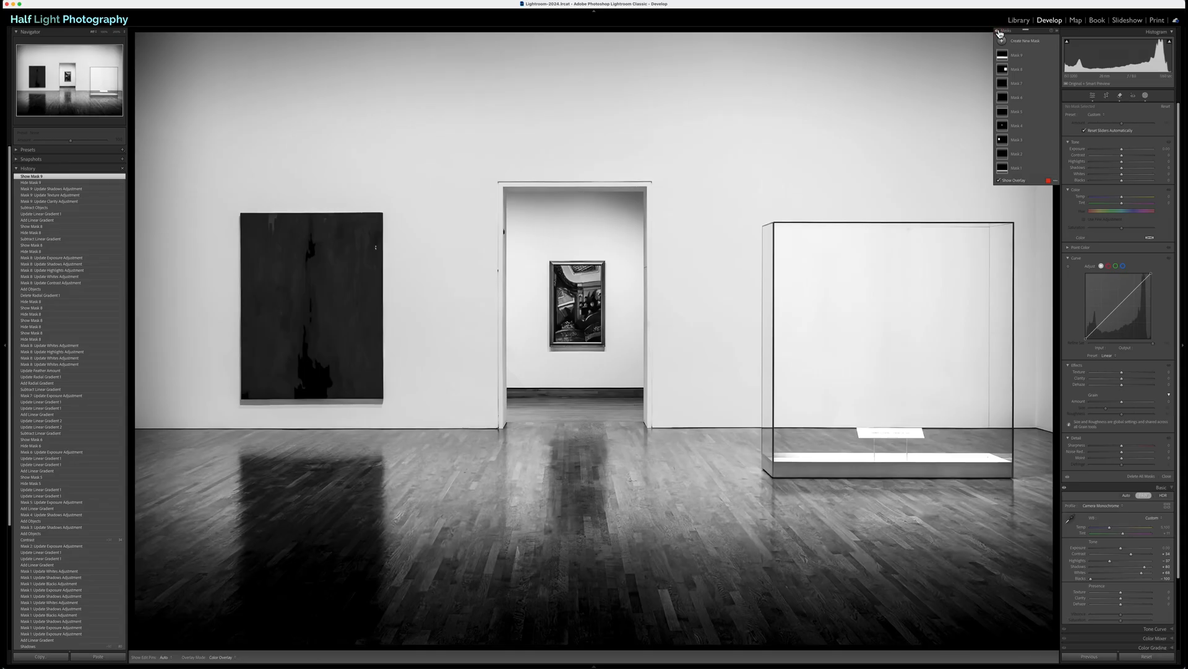
pyautogui.click(998, 31)
pyautogui.click(998, 32)
pyautogui.click(998, 31)
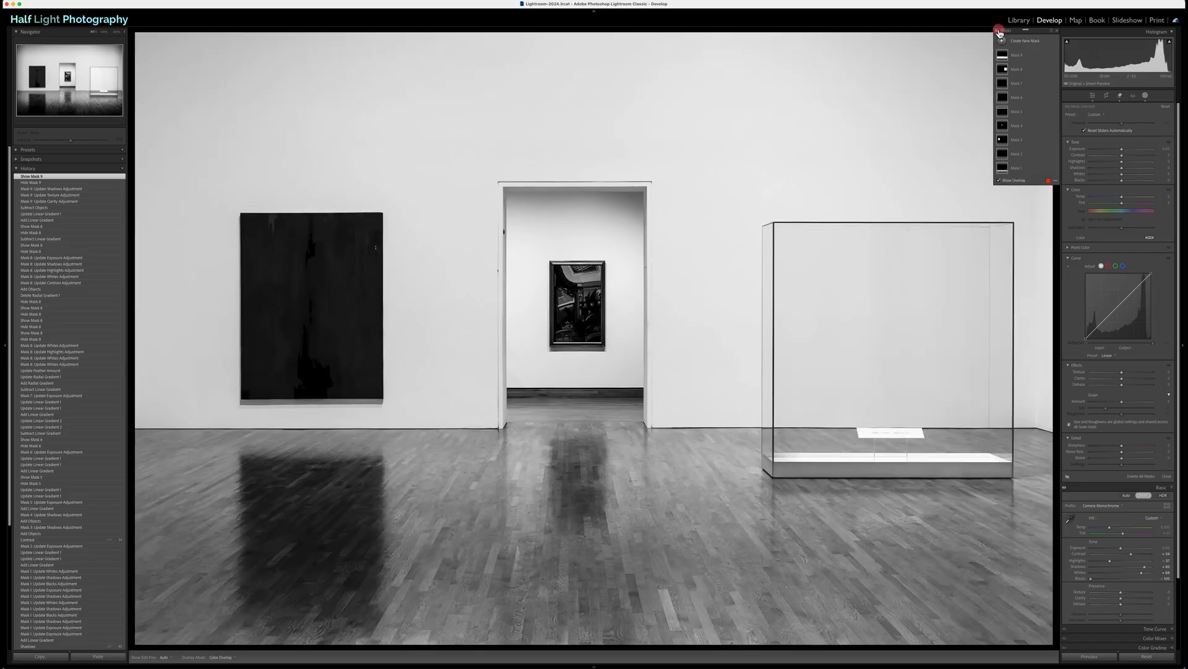
pyautogui.click(998, 32)
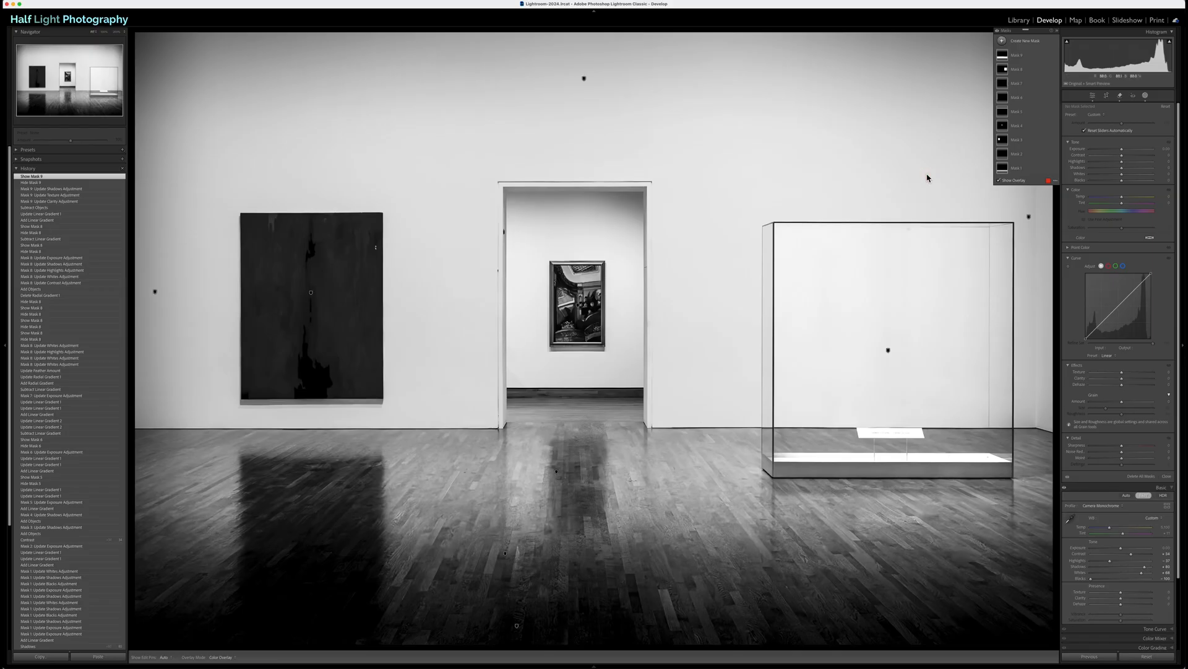
pyautogui.press('c')
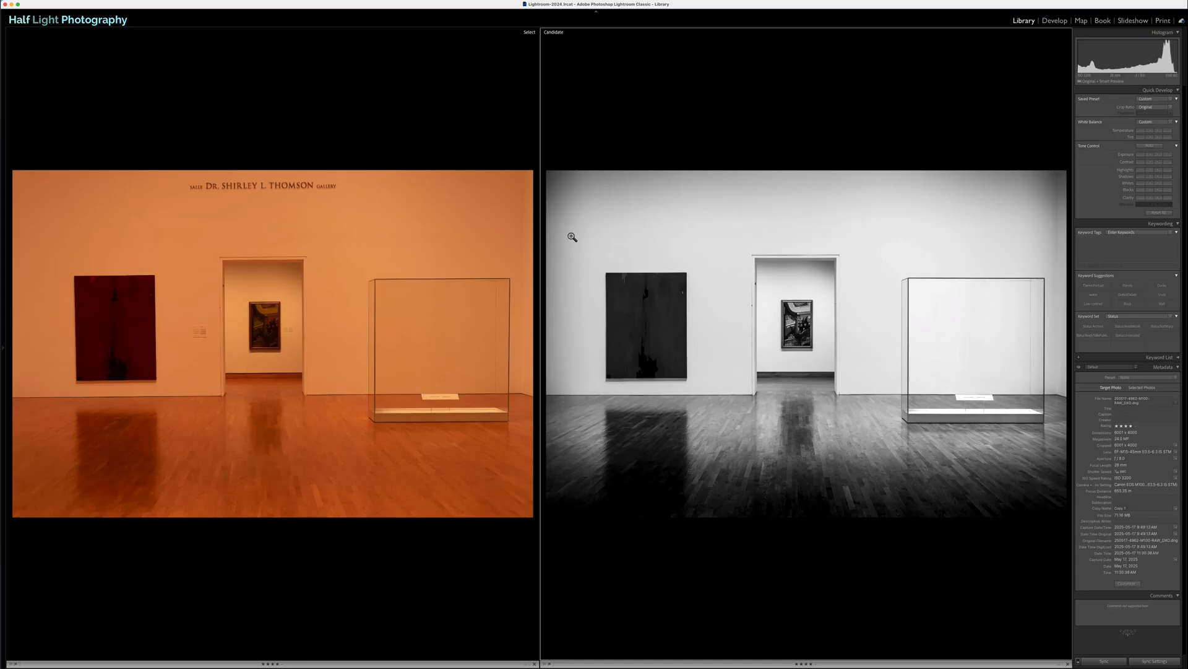